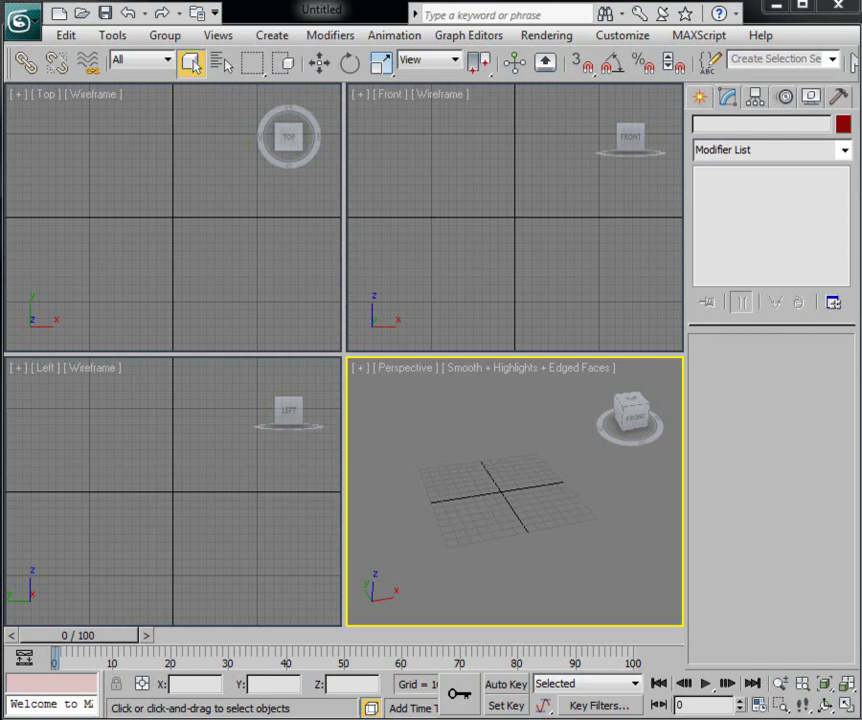
Maximize the Perspective viewport, zoom out, recentre the grid and show the Splines shape types.
key(alt+w)
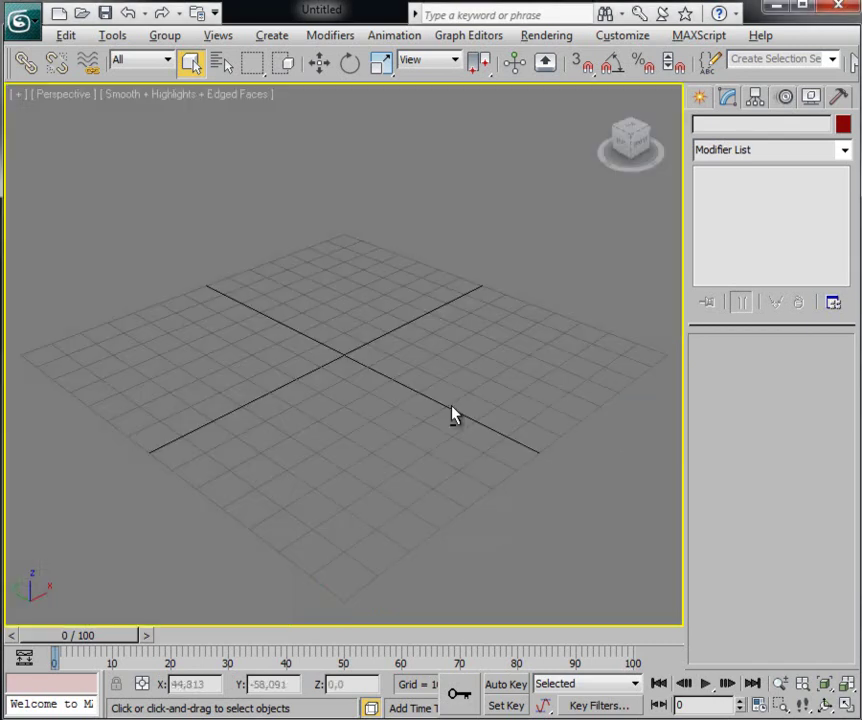
scroll(440, 448, down, 2)
scroll(438, 446, down, 3)
scroll(452, 453, down, 1)
middle_drag(462, 456, 465, 442)
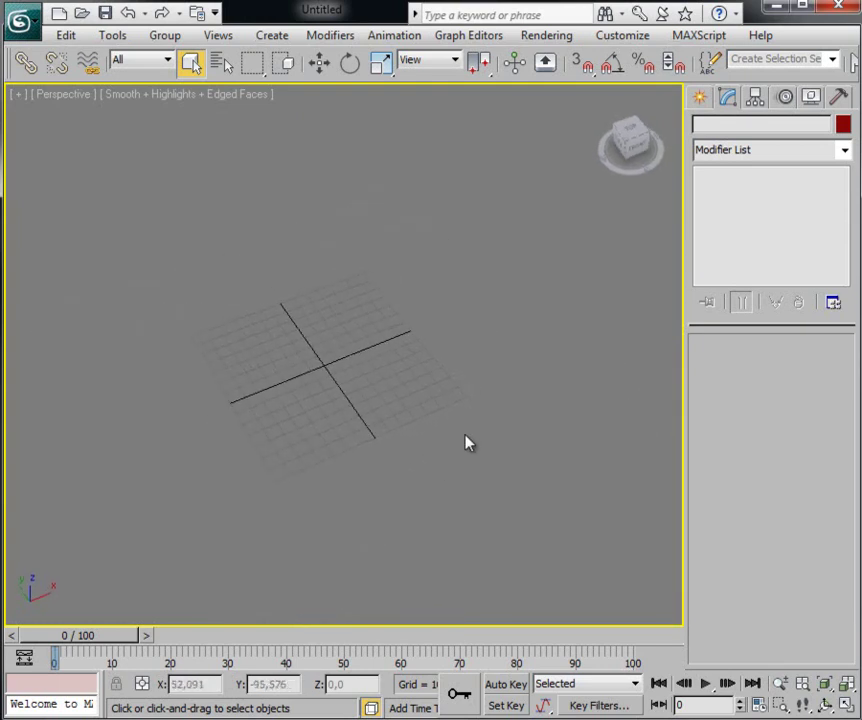
click(704, 101)
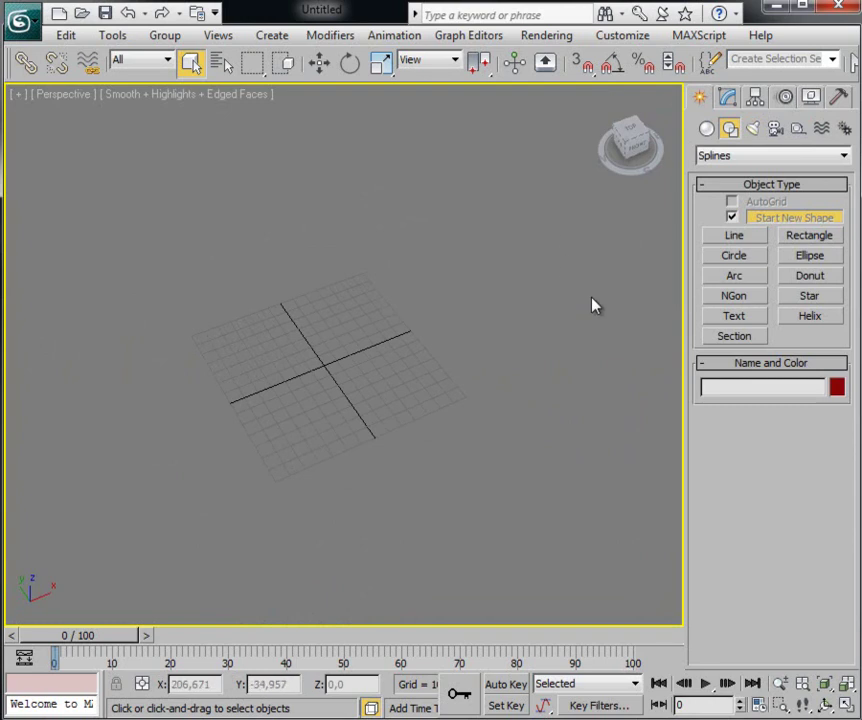
Draw a circle spline, Circle001, of radius 82.906 on the ground grid.
click(720, 259)
drag(256, 381, 279, 475)
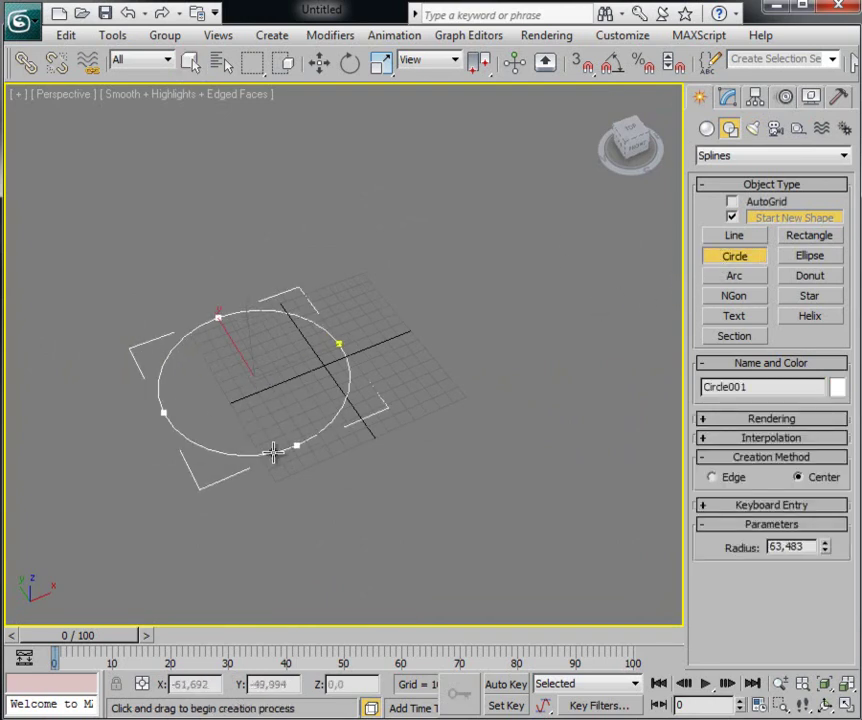
mouse_move(399, 493)
alt+middle_down()
mouse_move(377, 533)
mouse_move(423, 493)
alt+middle_up()
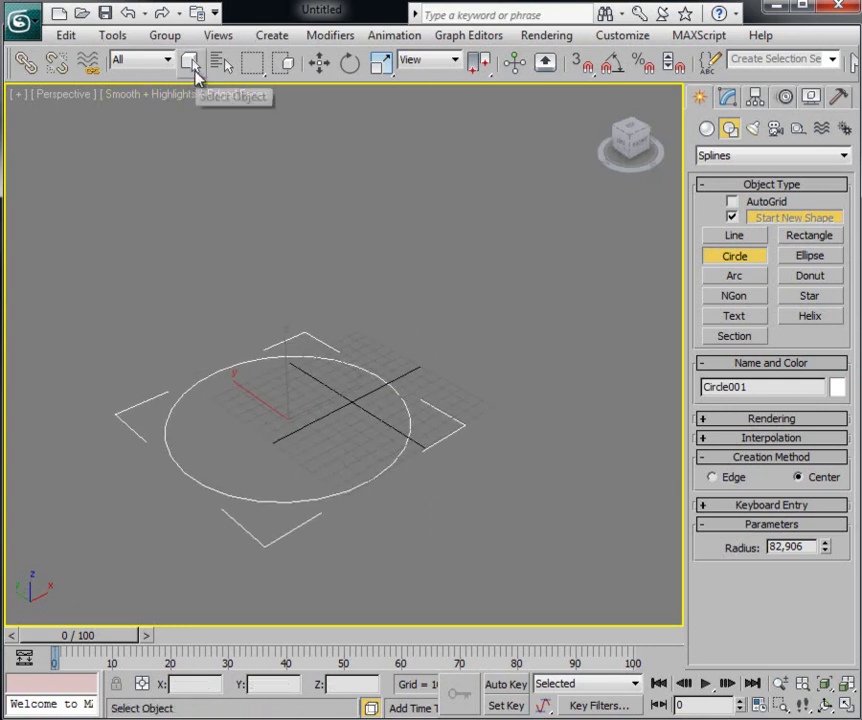
click(191, 64)
alt+middle_drag(451, 386, 468, 456)
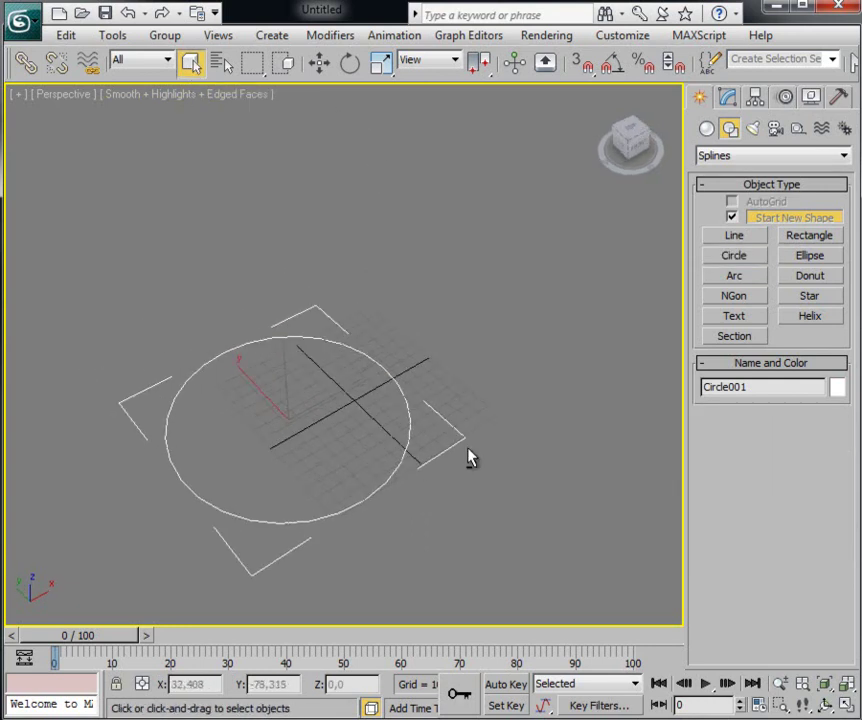
Region-select the circle in the viewport.
click(537, 396)
alt+middle_drag(537, 396, 494, 439)
drag(397, 267, 298, 362)
alt+middle_drag(269, 427, 338, 287)
Turn Edged Faces display off and then back on in the viewport shading menu.
click(209, 95)
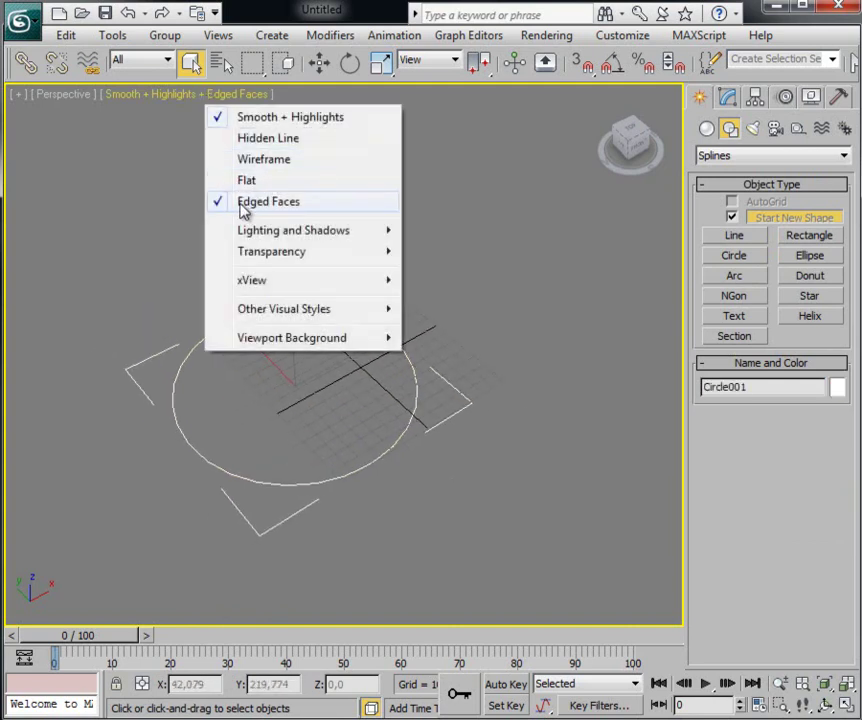
click(322, 207)
click(184, 96)
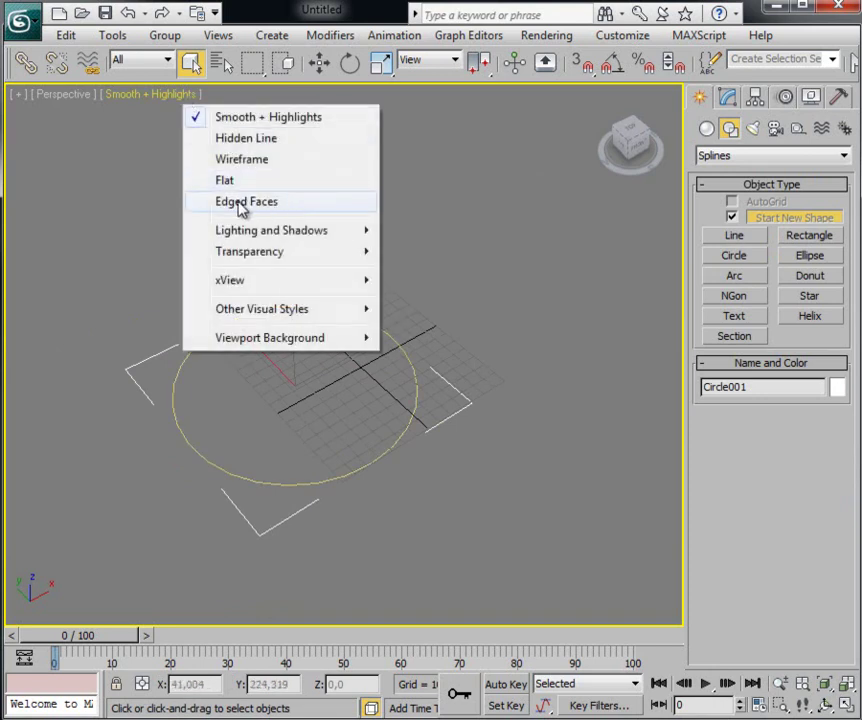
click(278, 209)
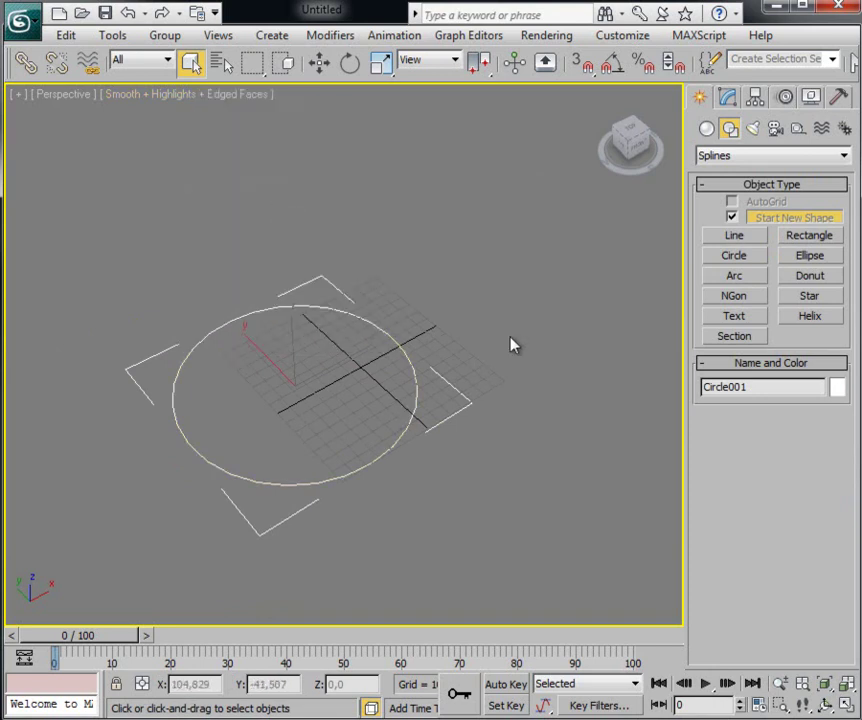
Reselect the circle with the Modify panel showing its parameters.
click(564, 123)
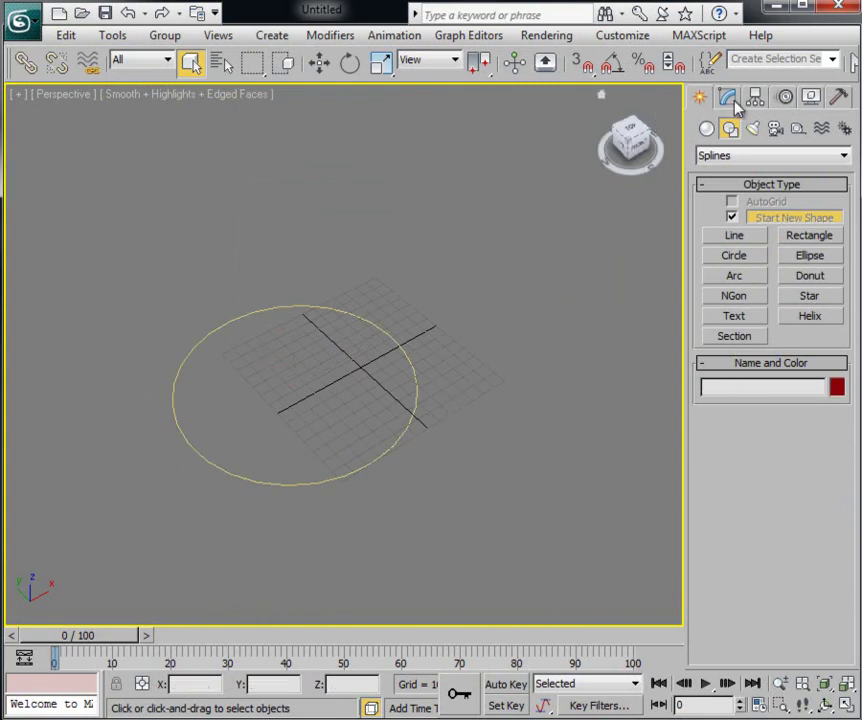
click(727, 97)
drag(540, 228, 176, 520)
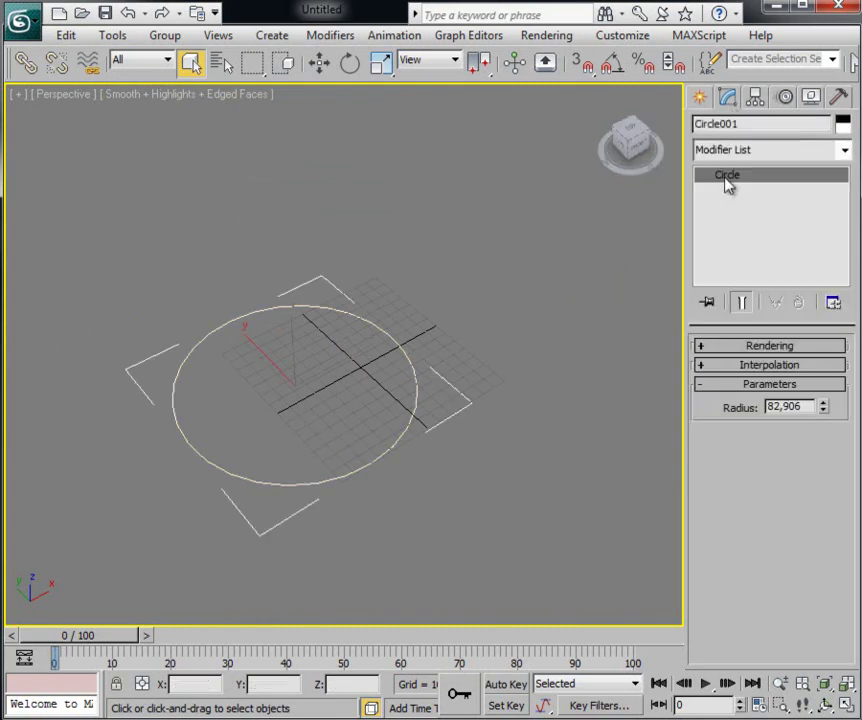
Convert Circle001 to an Editable Spline.
right_click(727, 183)
click(750, 299)
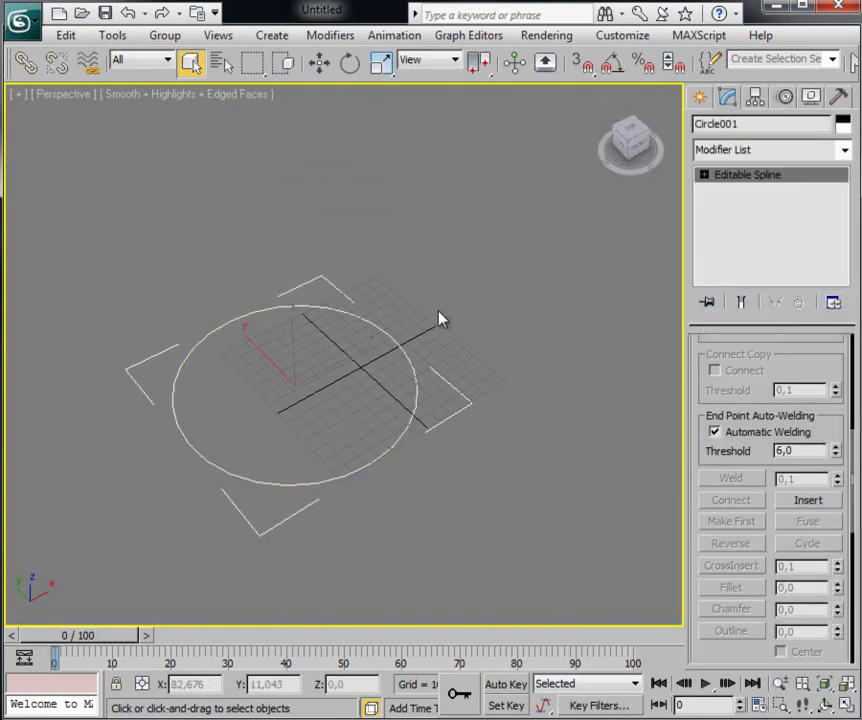
scroll(780, 450, up, 5)
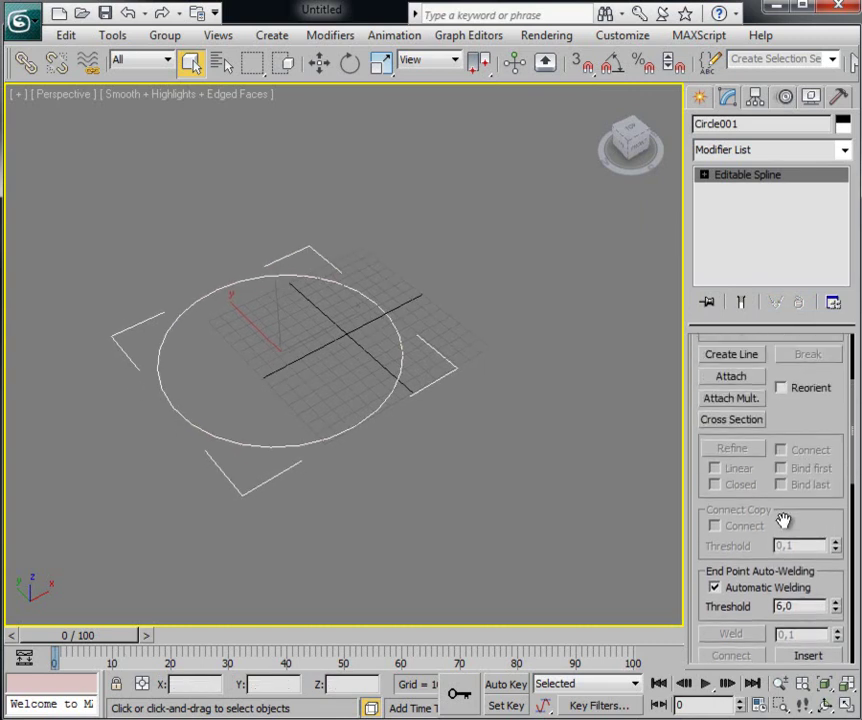
drag(817, 452, 819, 578)
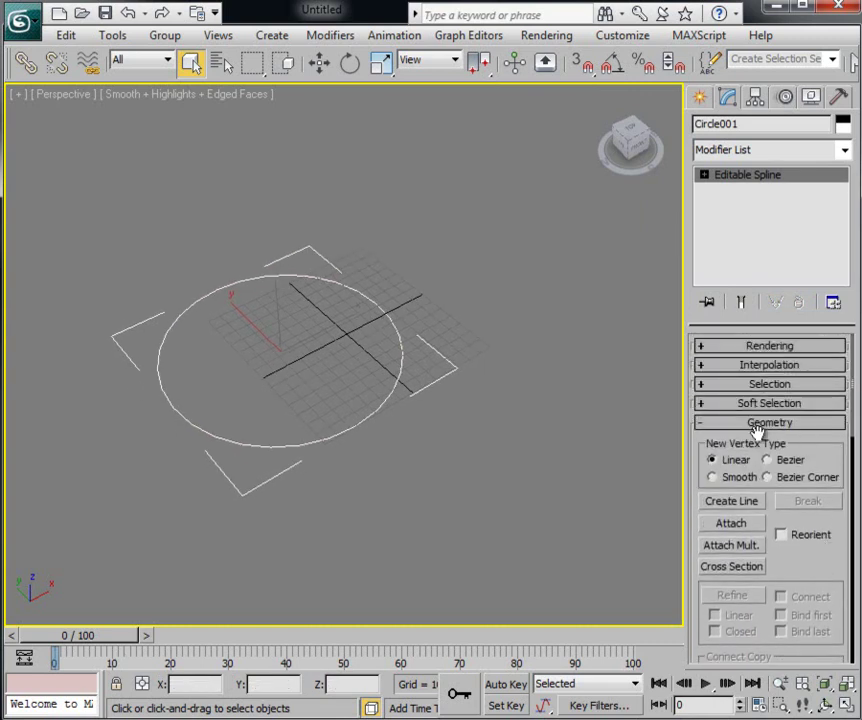
Use Create Line to draw a twelve-vertex open zigzag line beside the circle.
click(741, 506)
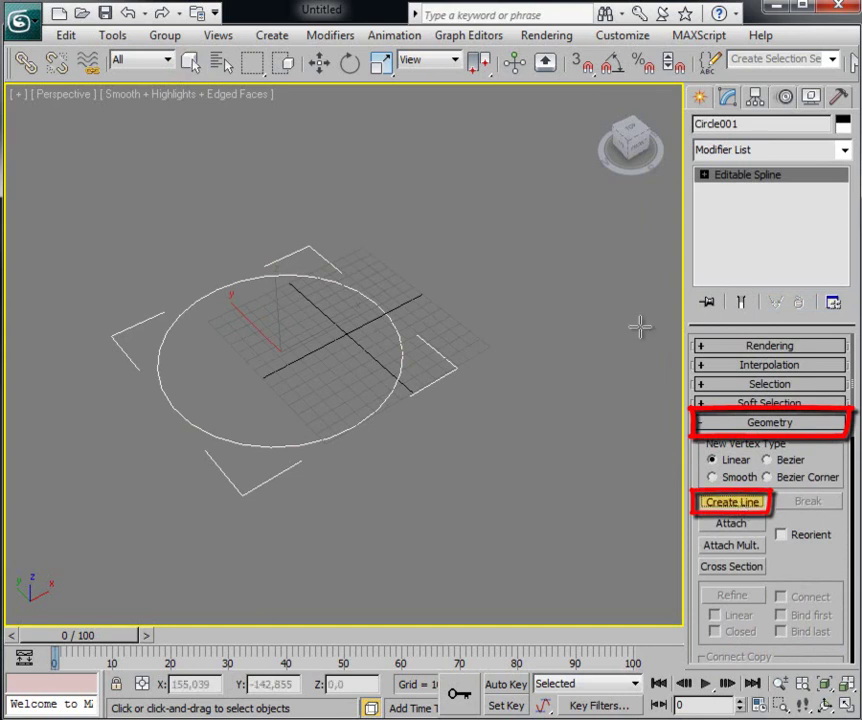
middle_drag(520, 305, 437, 313)
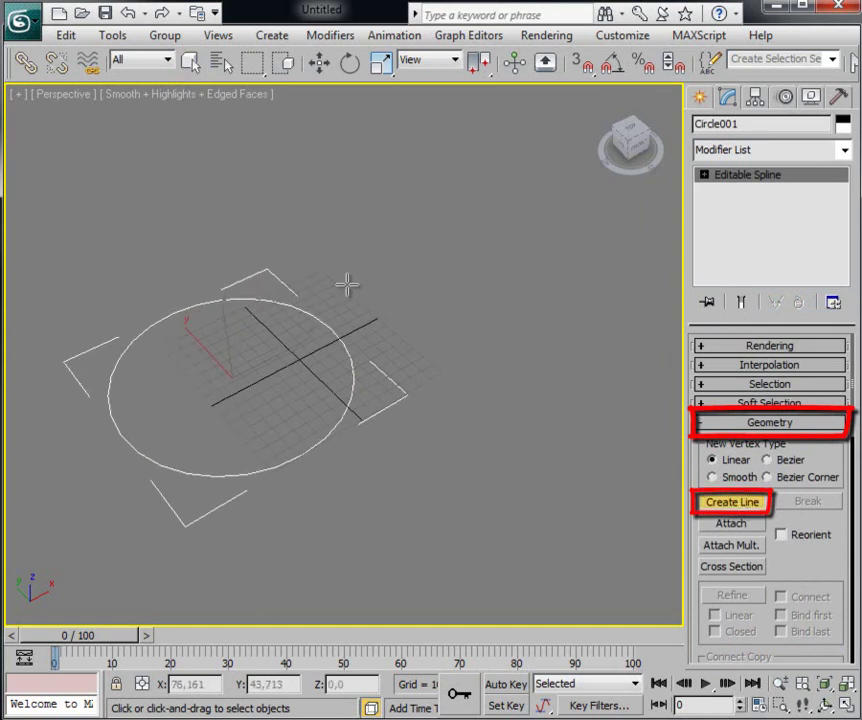
click(346, 286)
click(410, 240)
click(473, 280)
click(395, 327)
click(437, 357)
click(511, 305)
click(587, 366)
click(461, 410)
click(587, 457)
click(485, 523)
click(416, 444)
click(390, 366)
right_click(392, 370)
Orbit the view to inspect the circle and the new zigzag line.
mouse_move(391, 477)
alt+middle_down()
mouse_move(502, 470)
mouse_move(496, 504)
mouse_move(462, 482)
mouse_move(498, 464)
alt+middle_up()
alt+middle_drag(423, 456, 333, 473)
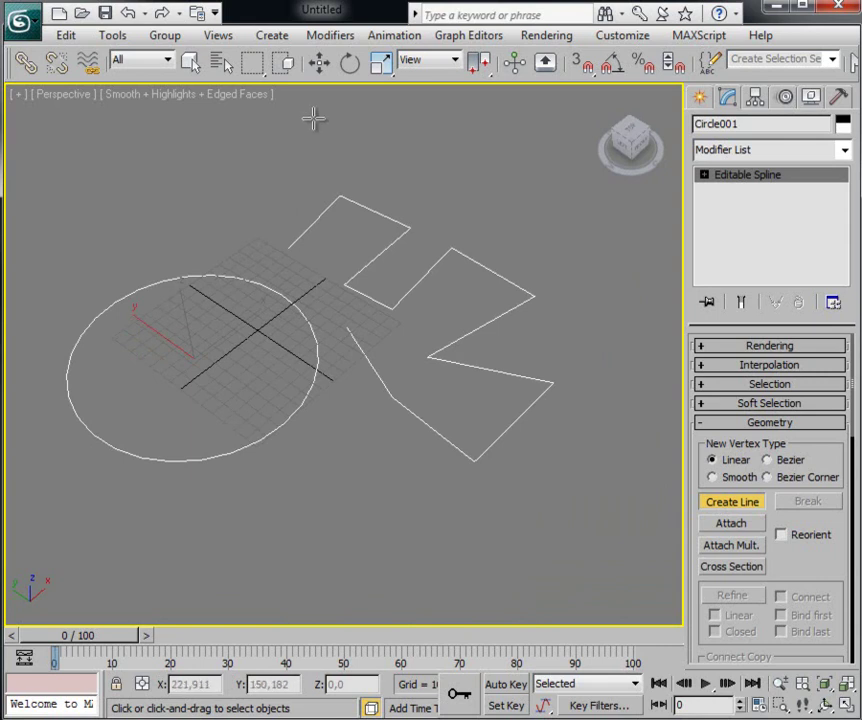
click(320, 63)
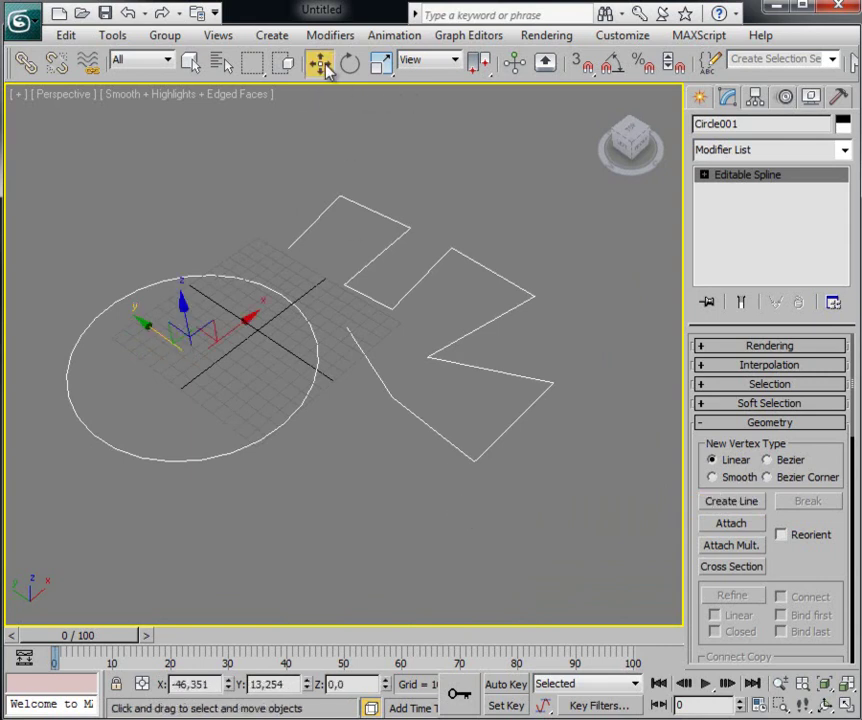
Region-select the circle and zigzag line and move them together up and left.
drag(562, 217, 481, 352)
mouse_move(202, 337)
mouse_down()
mouse_move(372, 317)
mouse_move(257, 405)
mouse_move(533, 399)
mouse_up()
click(461, 481)
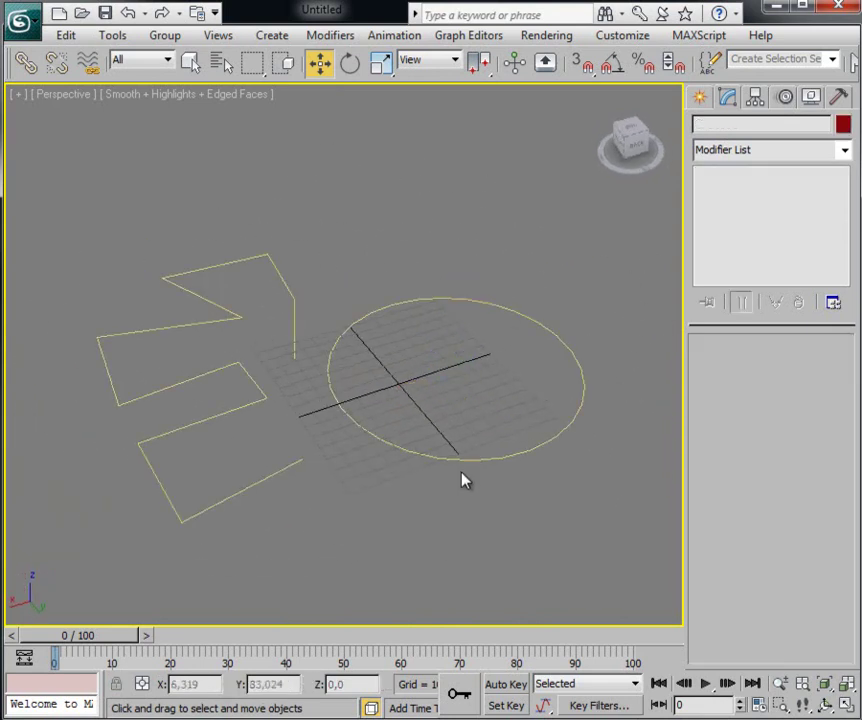
drag(404, 264, 514, 329)
mouse_move(489, 408)
mouse_down()
mouse_move(363, 273)
mouse_move(473, 410)
mouse_move(471, 421)
mouse_up()
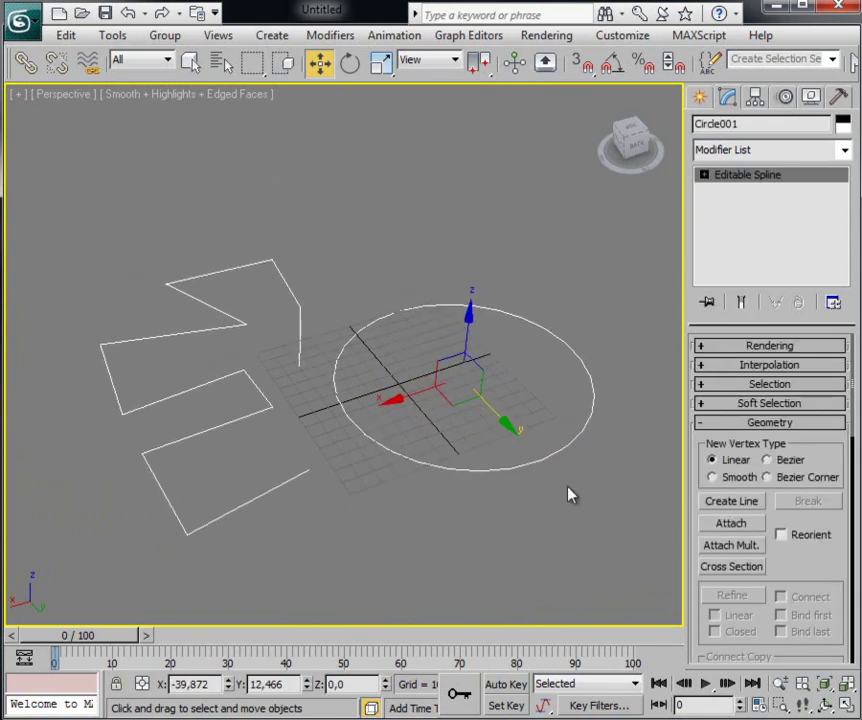
At Vertex level, select the circle's bottom vertex and Break the circle open there.
click(703, 174)
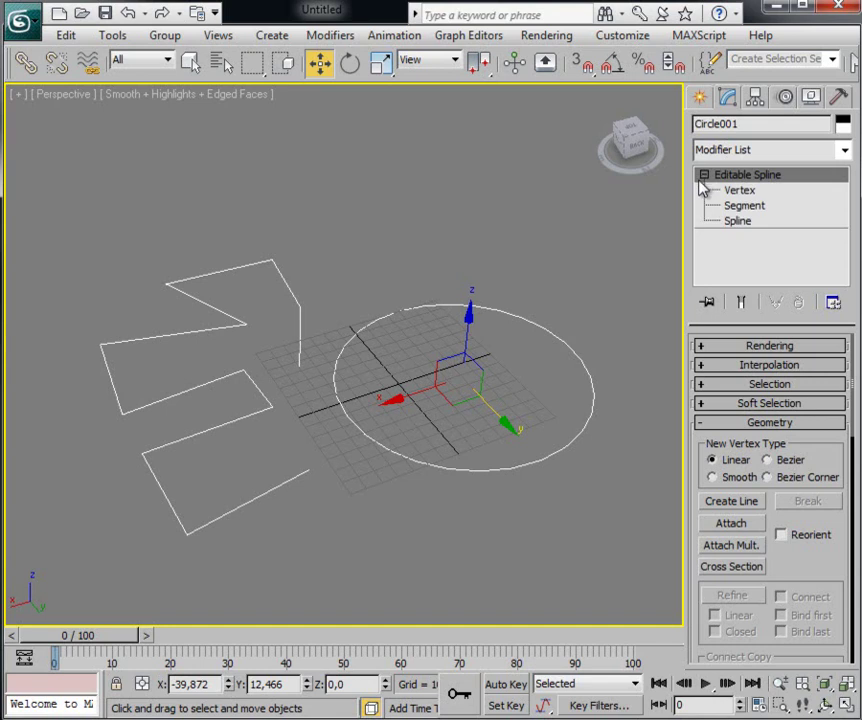
mouse_move(514, 440)
alt+middle_down()
mouse_move(492, 371)
mouse_move(529, 406)
mouse_move(516, 419)
alt+middle_up()
click(738, 190)
drag(463, 397, 375, 500)
drag(492, 333, 420, 445)
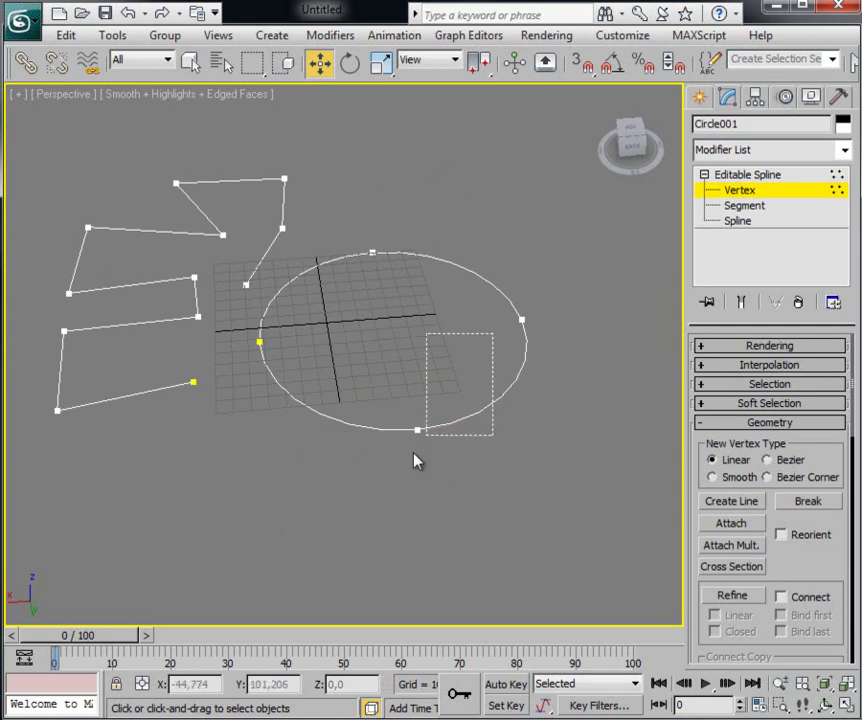
scroll(473, 525, up, 4)
scroll(540, 515, down, 1)
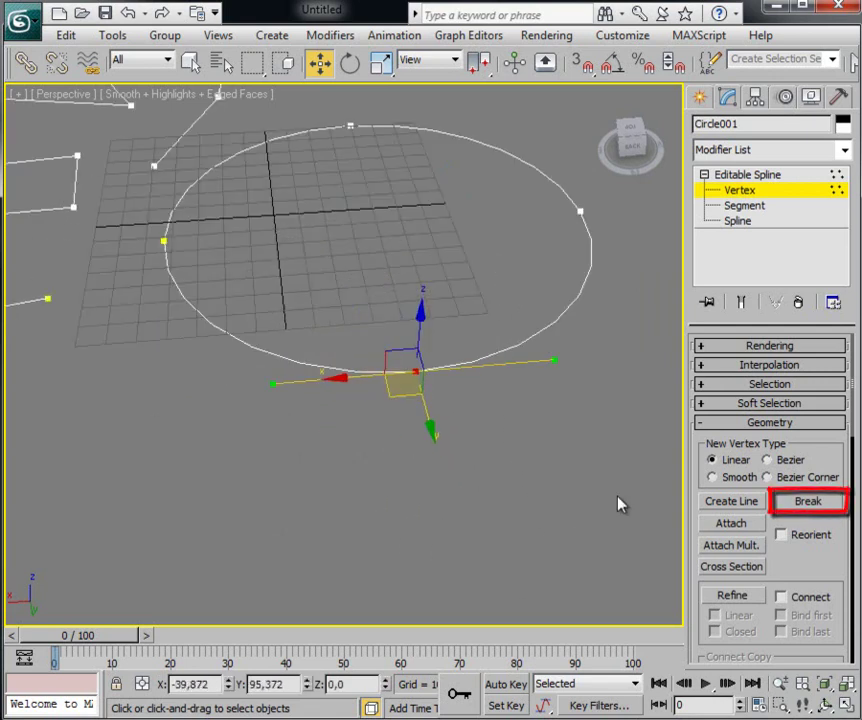
click(810, 503)
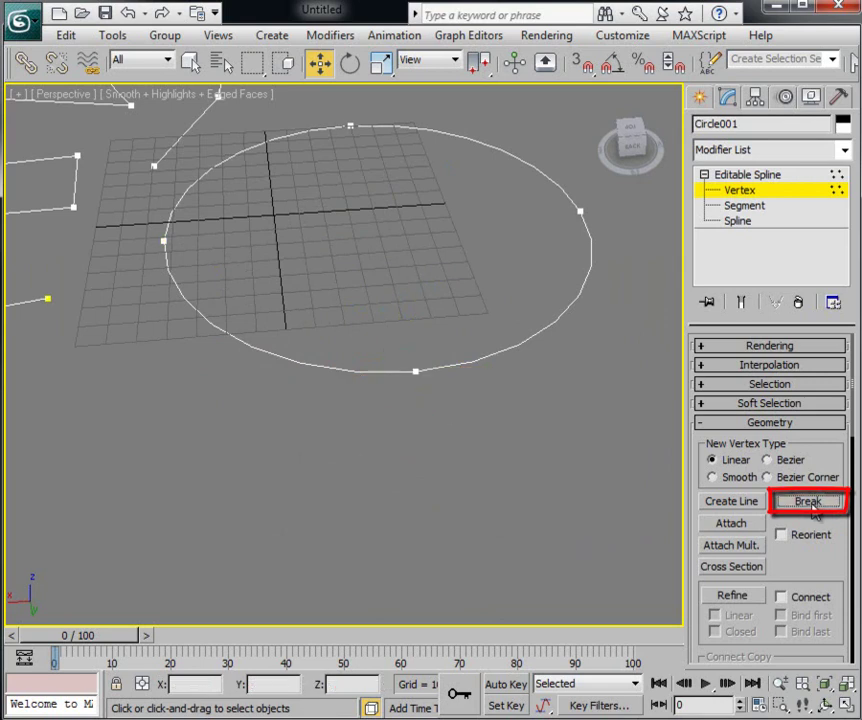
mouse_move(377, 470)
alt+middle_down()
mouse_move(439, 477)
mouse_move(546, 418)
mouse_move(461, 527)
alt+middle_up()
Drag one freed circle end inward toward its centre and hide the grid.
click(453, 415)
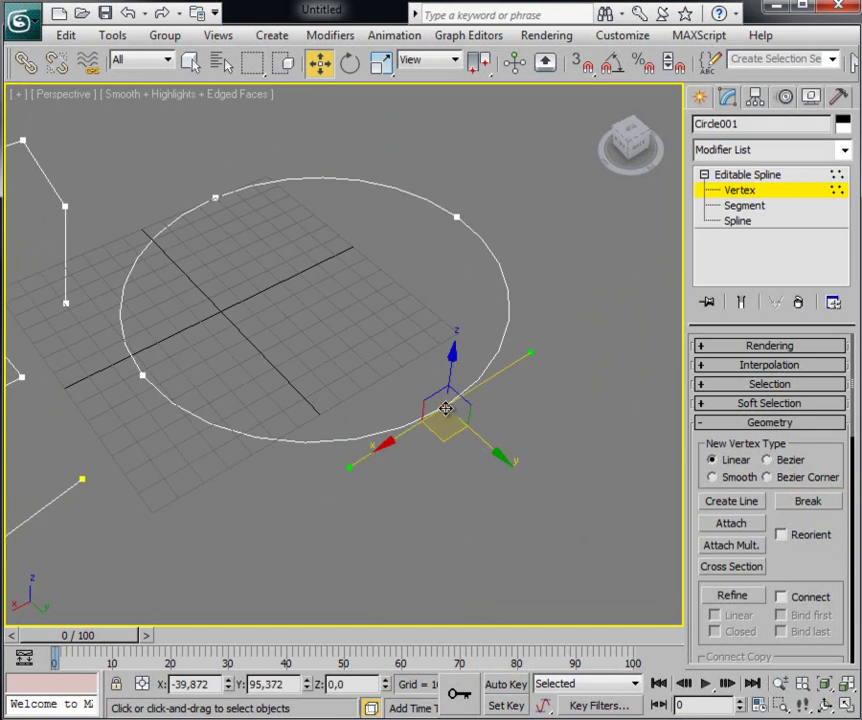
mouse_move(443, 435)
mouse_down()
mouse_move(545, 371)
mouse_move(355, 346)
mouse_move(314, 520)
mouse_move(454, 556)
mouse_move(570, 394)
mouse_move(390, 330)
mouse_move(358, 481)
mouse_move(487, 489)
mouse_move(418, 342)
mouse_move(366, 345)
mouse_move(494, 502)
mouse_move(314, 364)
mouse_move(331, 344)
mouse_move(355, 344)
mouse_up()
click(355, 344)
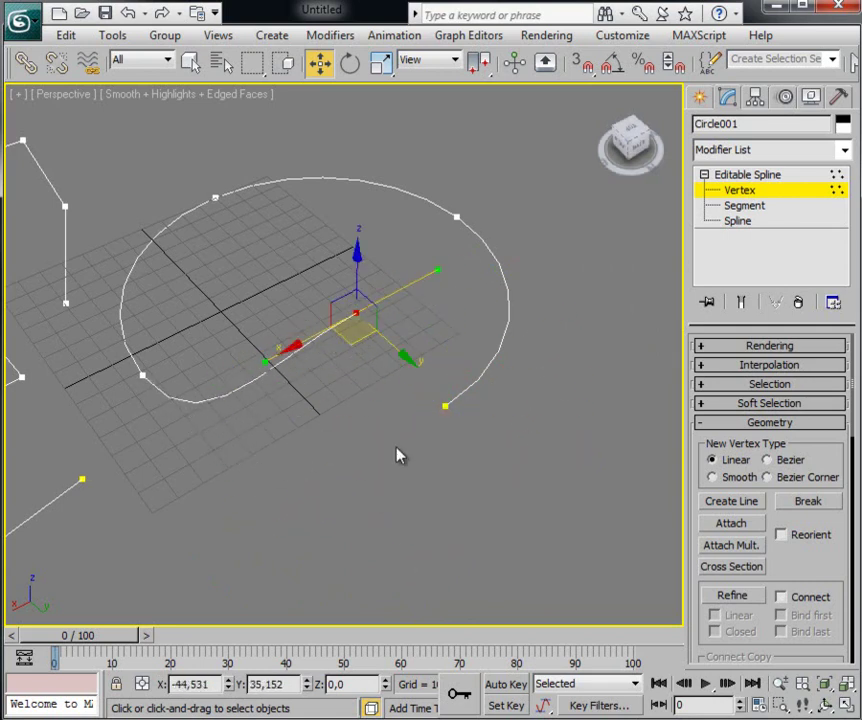
key(g)
middle_drag(392, 467, 452, 457)
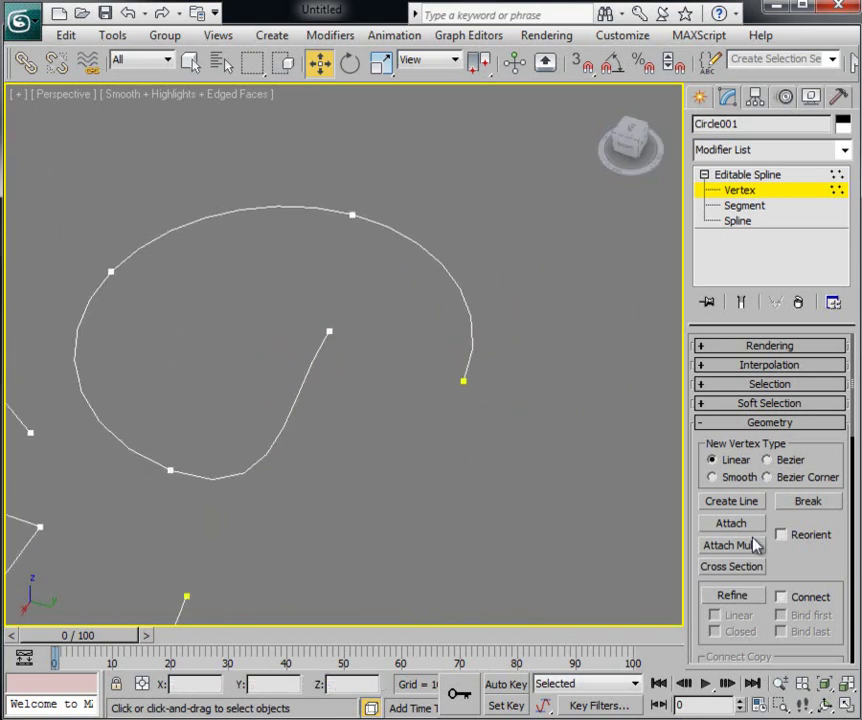
drag(790, 560, 787, 335)
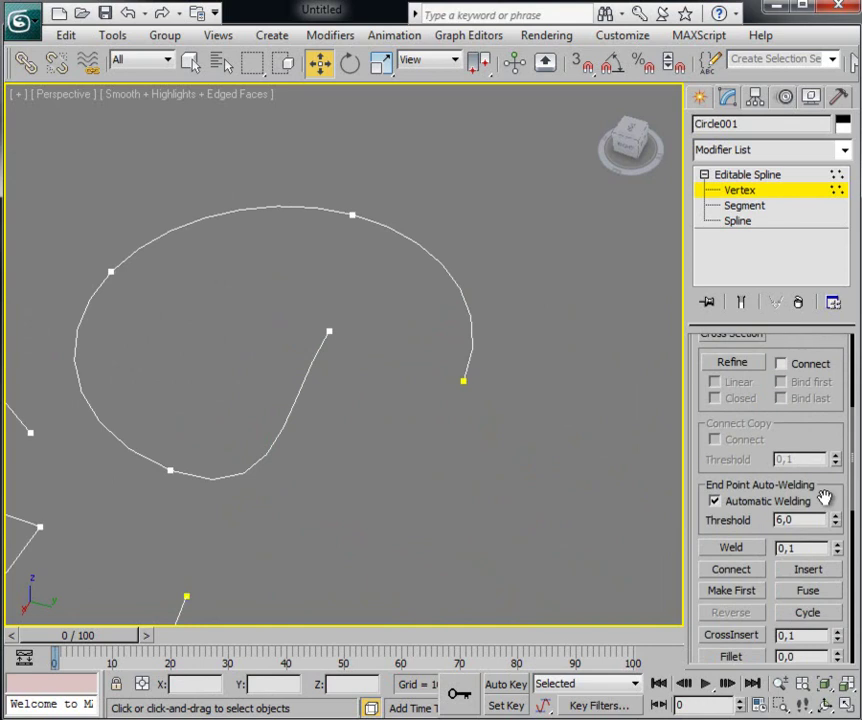
drag(824, 497, 823, 435)
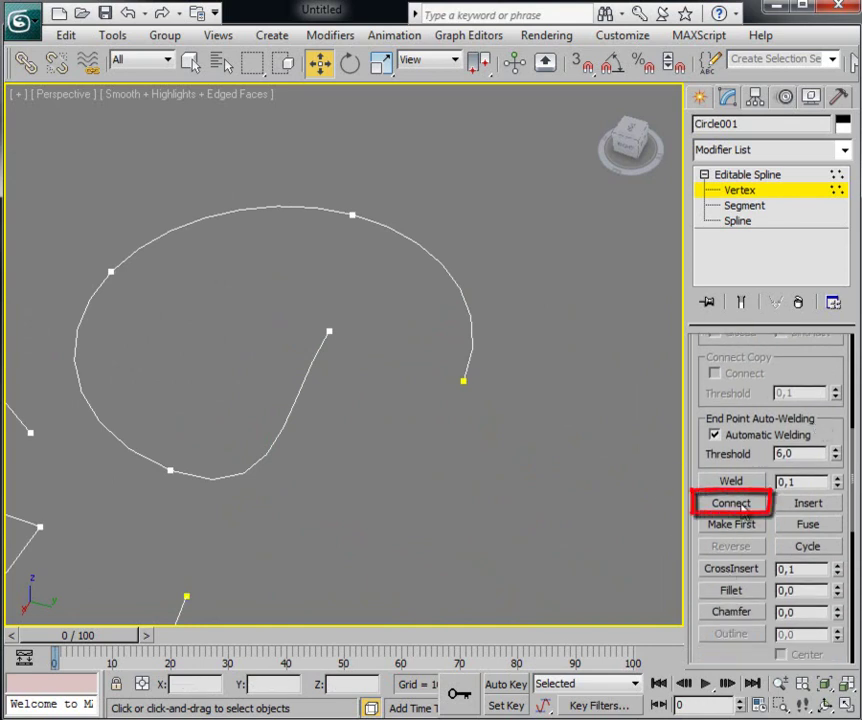
Connect the circle's two open endpoints with a straight segment.
click(742, 507)
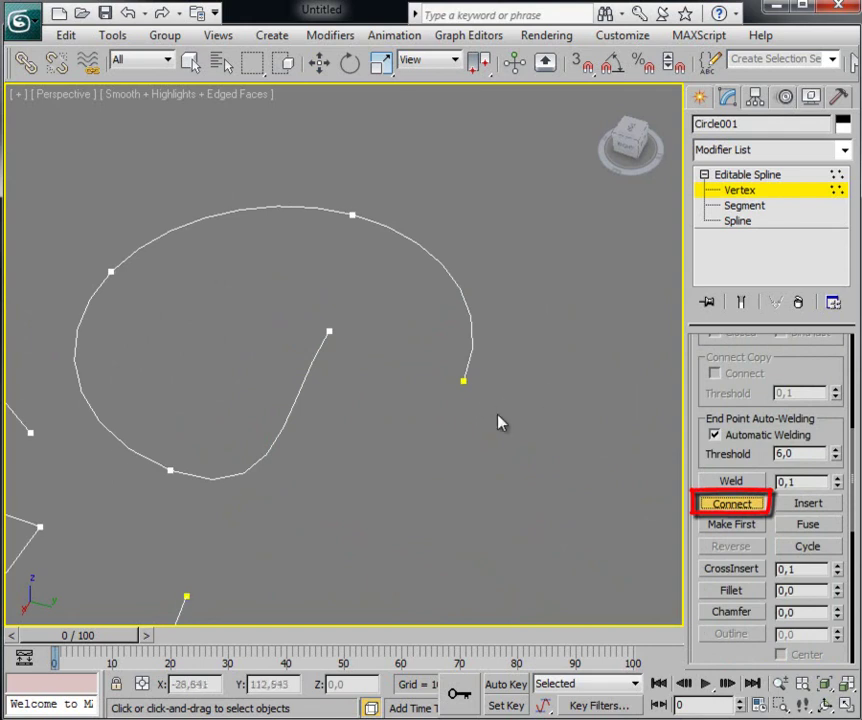
scroll(489, 454, up, 3)
drag(522, 453, 449, 361)
drag(352, 343, 304, 366)
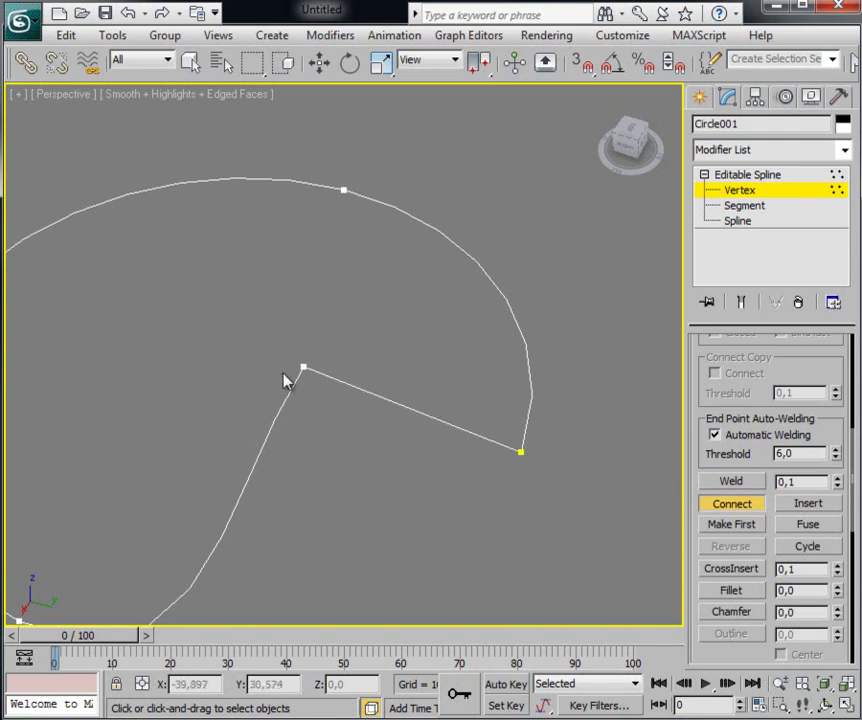
key(w)
Insert four new vertices along the zigzag line's lower segment.
scroll(500, 480, down, 1)
scroll(493, 491, down, 3)
mouse_move(481, 500)
middle_down()
mouse_move(558, 437)
mouse_move(454, 450)
mouse_move(479, 446)
mouse_move(356, 500)
mouse_move(583, 518)
middle_up()
click(783, 509)
click(148, 481)
click(125, 486)
click(91, 441)
click(143, 418)
right_click(185, 392)
mouse_move(352, 458)
alt+middle_down()
mouse_move(348, 494)
mouse_move(395, 513)
alt+middle_up()
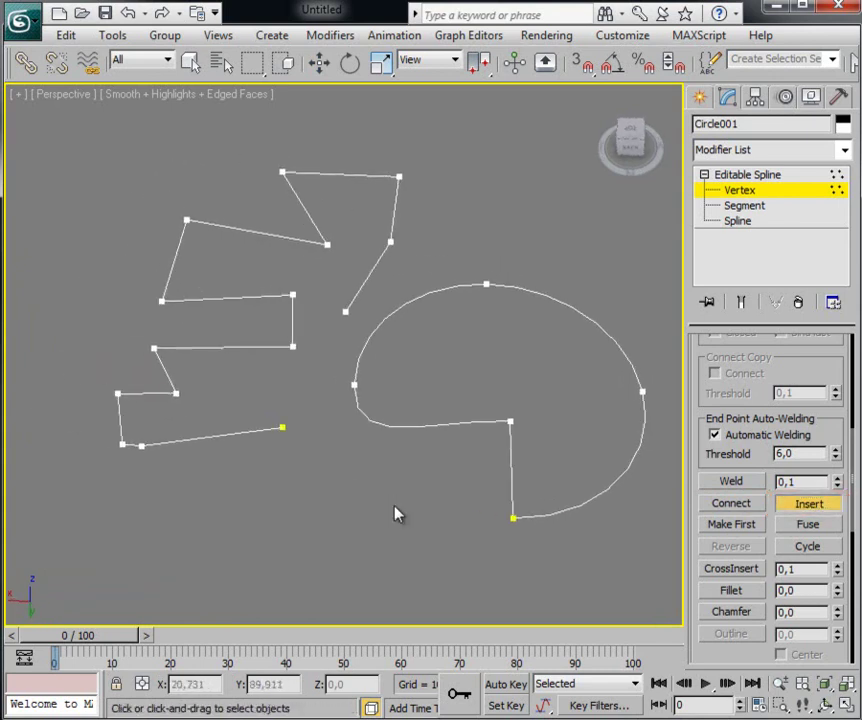
Extend the jagged line's free end with six inserted zigzag vertices running down beside the circle.
scroll(395, 513, up, 3)
click(346, 286)
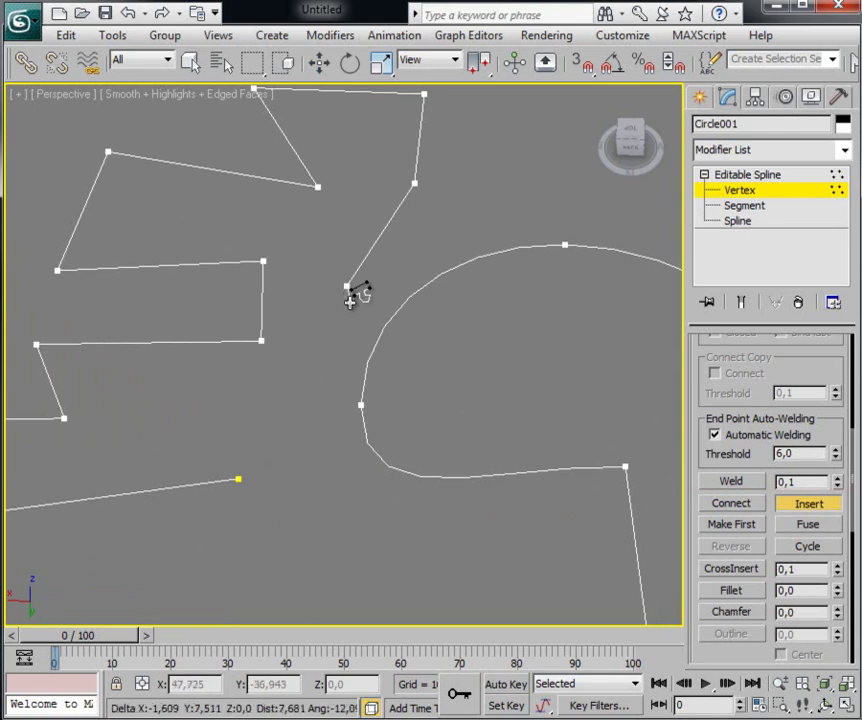
click(340, 346)
click(291, 364)
click(329, 406)
click(213, 405)
click(297, 433)
right_click(337, 476)
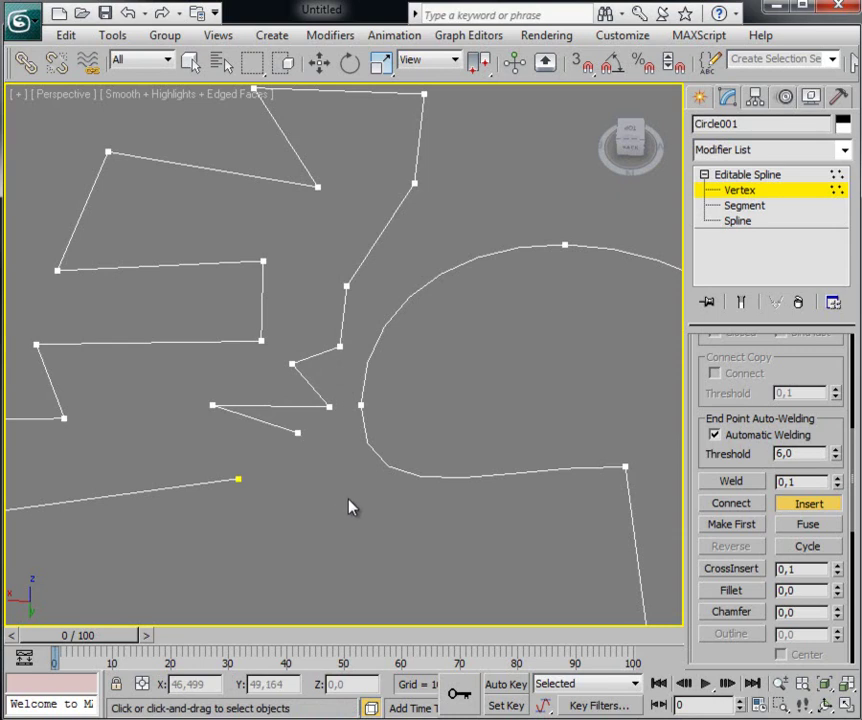
Return to Select and Move and reframe the view around the splines.
key(w)
mouse_move(442, 543)
middle_down()
mouse_move(365, 512)
mouse_move(400, 464)
mouse_move(342, 472)
mouse_move(331, 458)
mouse_move(236, 436)
mouse_move(462, 458)
mouse_move(455, 470)
mouse_move(443, 426)
mouse_move(449, 467)
mouse_move(431, 480)
middle_up()
scroll(367, 512, down, 3)
scroll(275, 435, up, 2)
scroll(270, 437, up, 2)
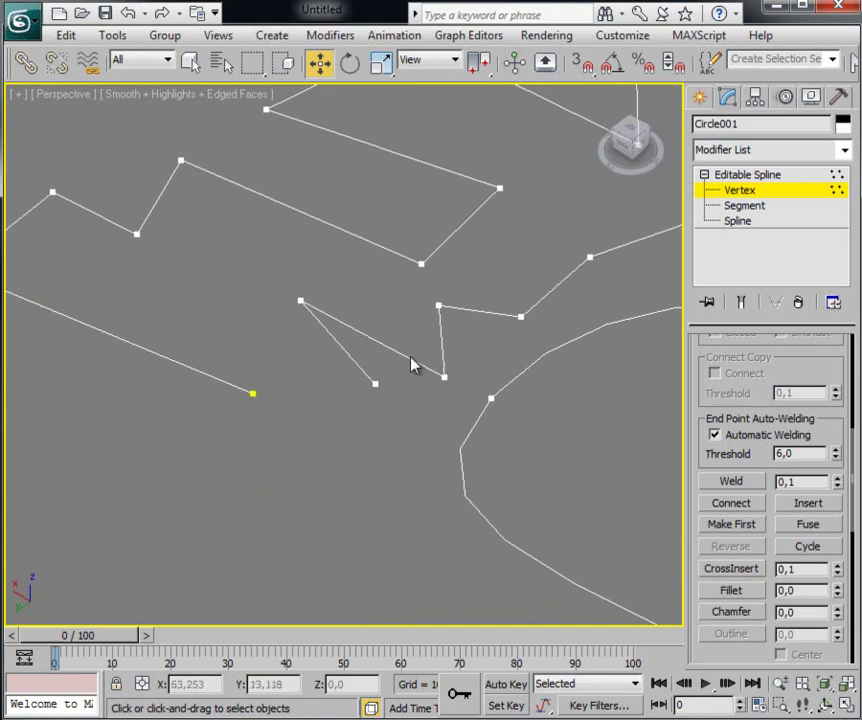
Fuse the two overlapping end vertices, then drag one aside to show they stay separate.
drag(381, 389, 210, 476)
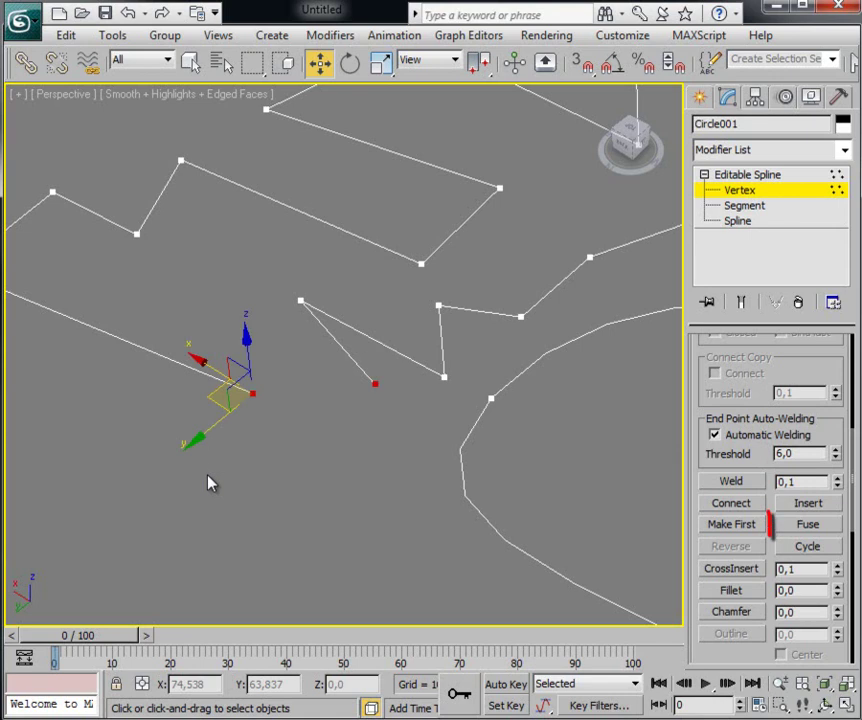
click(812, 530)
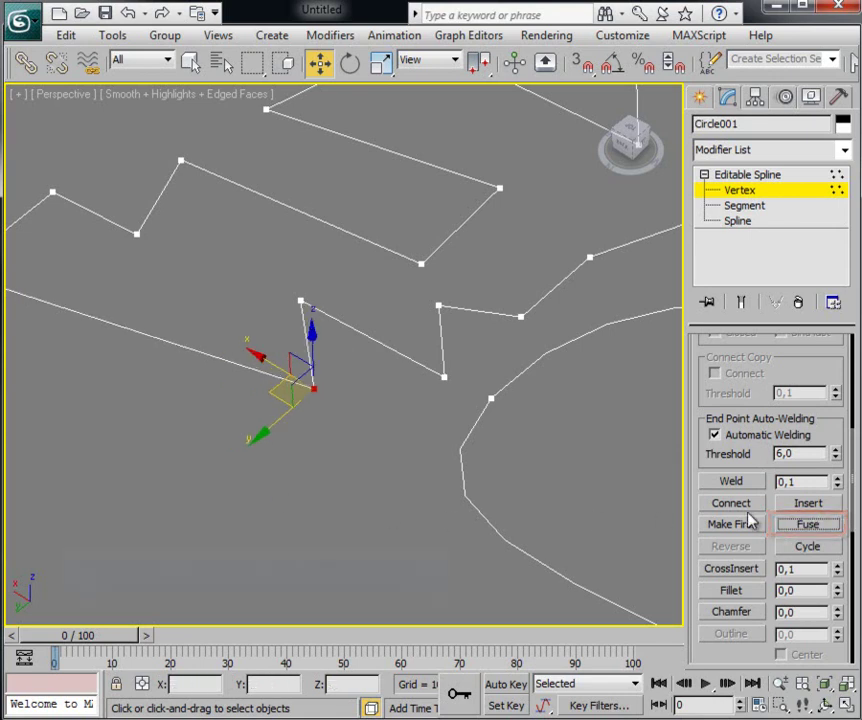
click(378, 474)
click(313, 389)
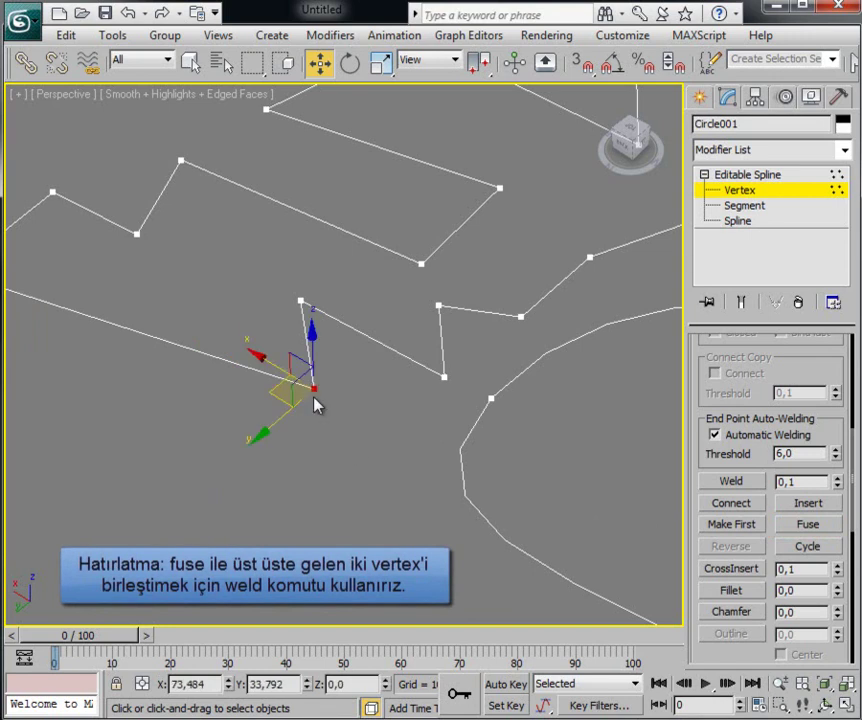
mouse_move(274, 394)
mouse_down()
mouse_move(333, 385)
mouse_move(303, 389)
mouse_up()
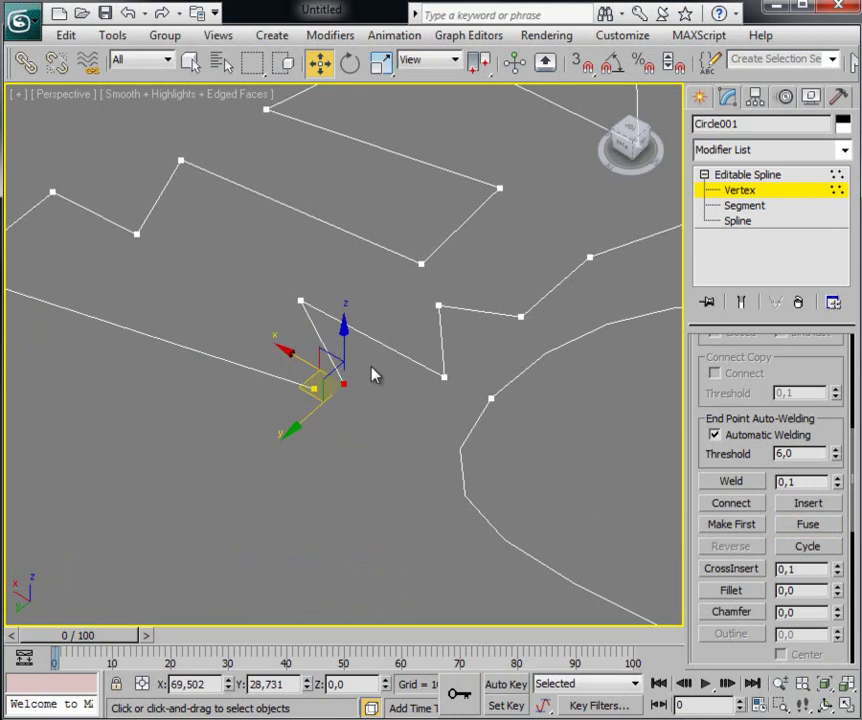
Fuse the two vertices again and Weld them into one, welding 1 of 25 vertices.
click(802, 528)
click(740, 483)
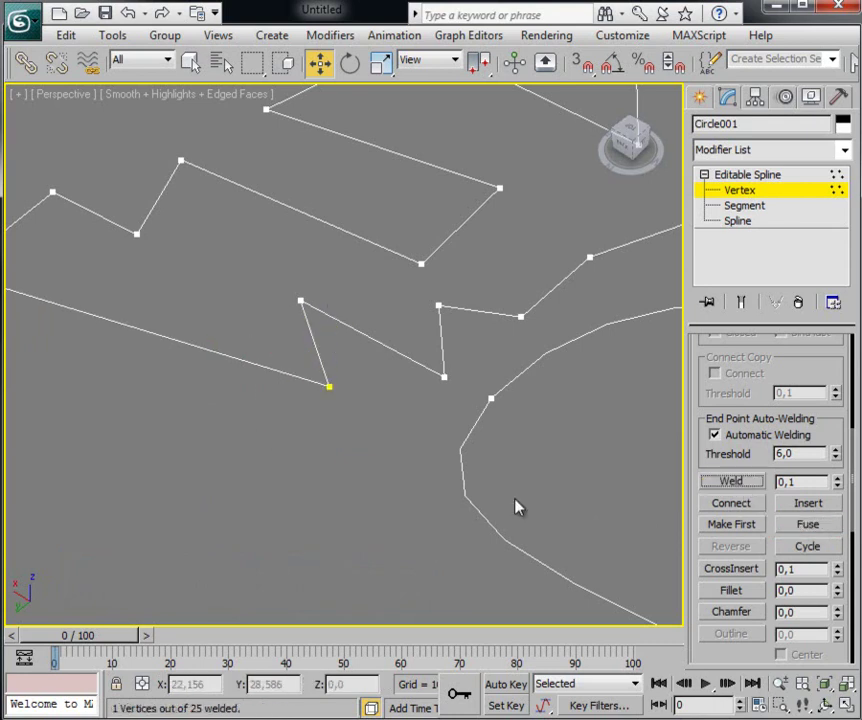
scroll(329, 391, down, 3)
scroll(294, 510, down, 3)
Orbit the view and region-select a starting vertex on the circle.
mouse_move(275, 523)
alt+middle_down()
mouse_move(635, 519)
mouse_move(352, 470)
alt+middle_up()
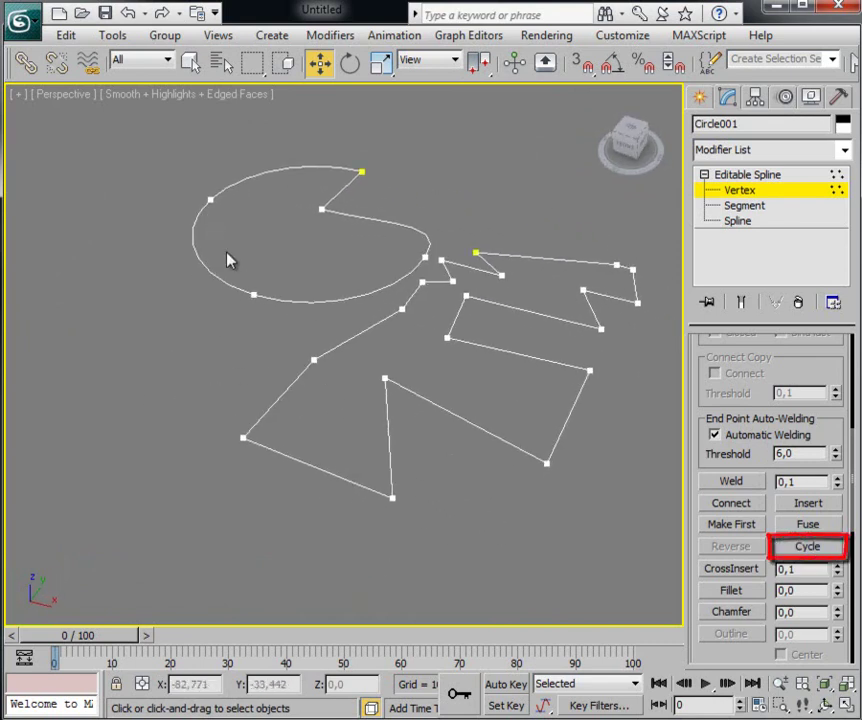
drag(237, 272, 267, 331)
middle_drag(285, 405, 250, 439)
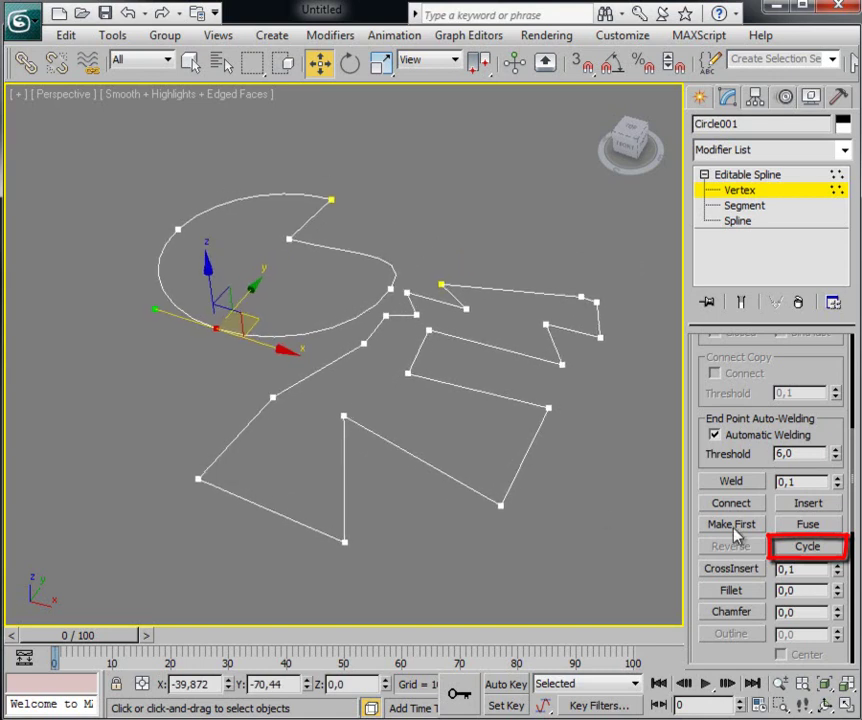
Cycle the vertex selection thirteen times until the V's inner corner vertex is selected.
click(797, 548)
click(797, 550)
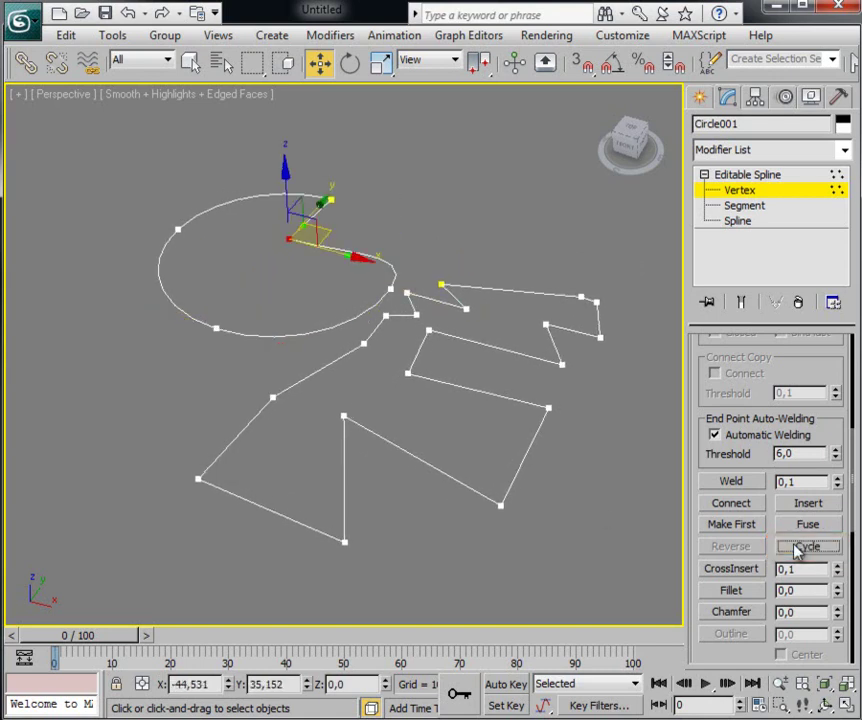
click(797, 550)
click(797, 550)
click(797, 550)
click(797, 550)
click(797, 550)
click(797, 550)
click(797, 550)
click(797, 550)
click(797, 550)
click(797, 550)
click(797, 550)
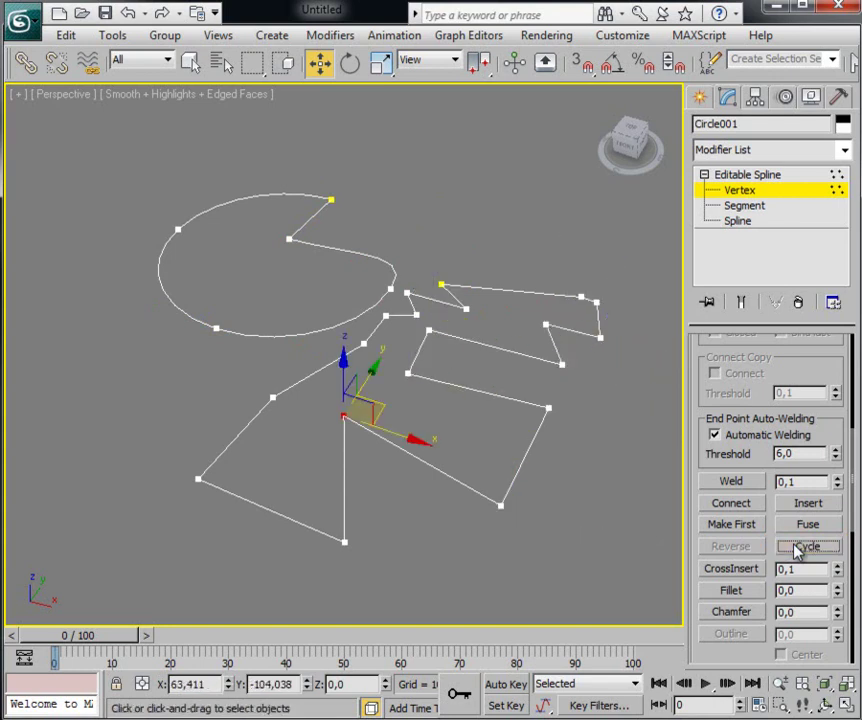
click(797, 550)
Fillet the V-shaped line's inner corner vertex into a smooth curve.
mouse_move(566, 537)
middle_down()
mouse_move(420, 519)
mouse_move(528, 497)
middle_up()
scroll(420, 519, up, 3)
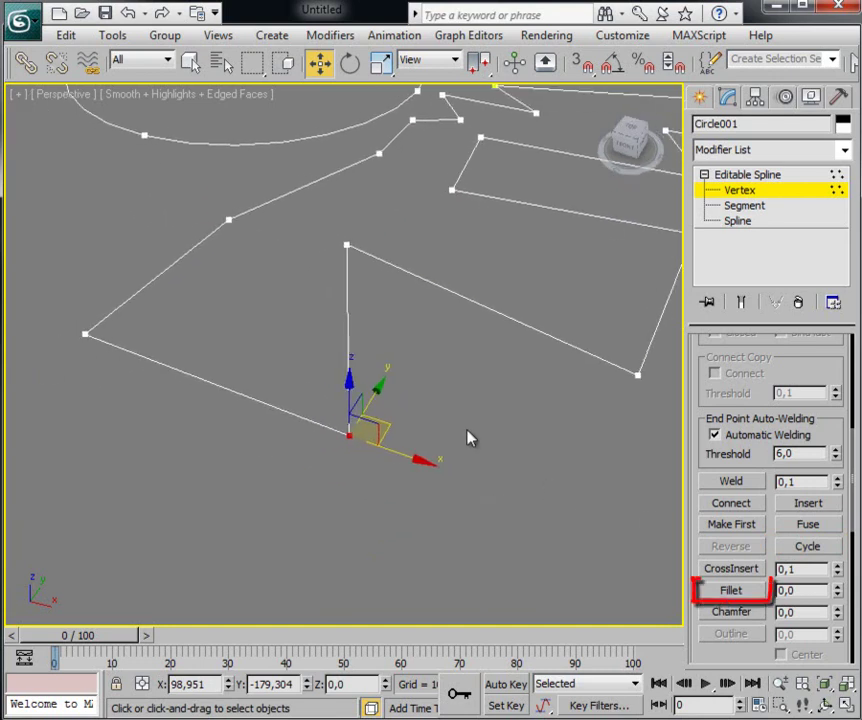
drag(444, 381, 243, 527)
scroll(583, 545, up, 3)
mouse_move(577, 546)
middle_down()
mouse_move(541, 521)
mouse_move(415, 515)
mouse_move(616, 527)
middle_up()
scroll(573, 516, up, 3)
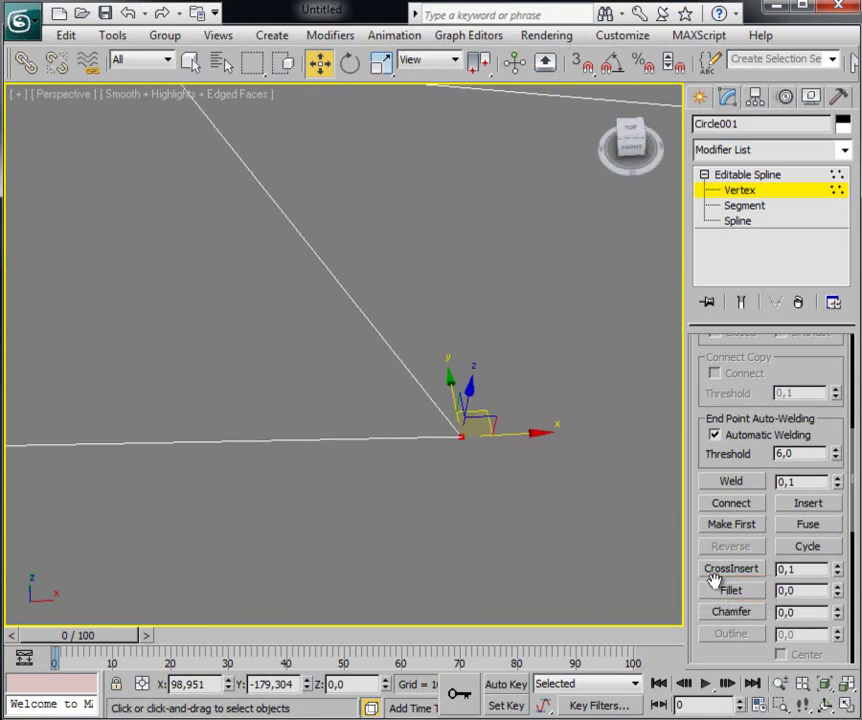
click(730, 591)
drag(462, 434, 245, 145)
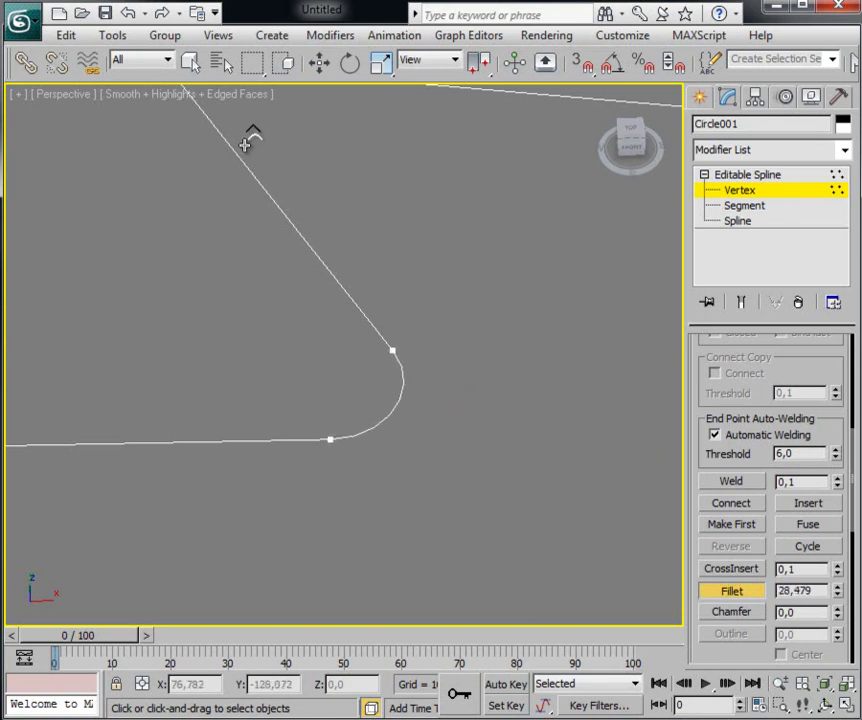
mouse_move(245, 145)
mouse_down()
mouse_move(168, 147)
mouse_move(158, 129)
mouse_up()
Fillet a second corner vertex, then return to the Move tool.
scroll(431, 427, down, 4)
middle_drag(358, 430, 437, 450)
drag(212, 374, 294, 458)
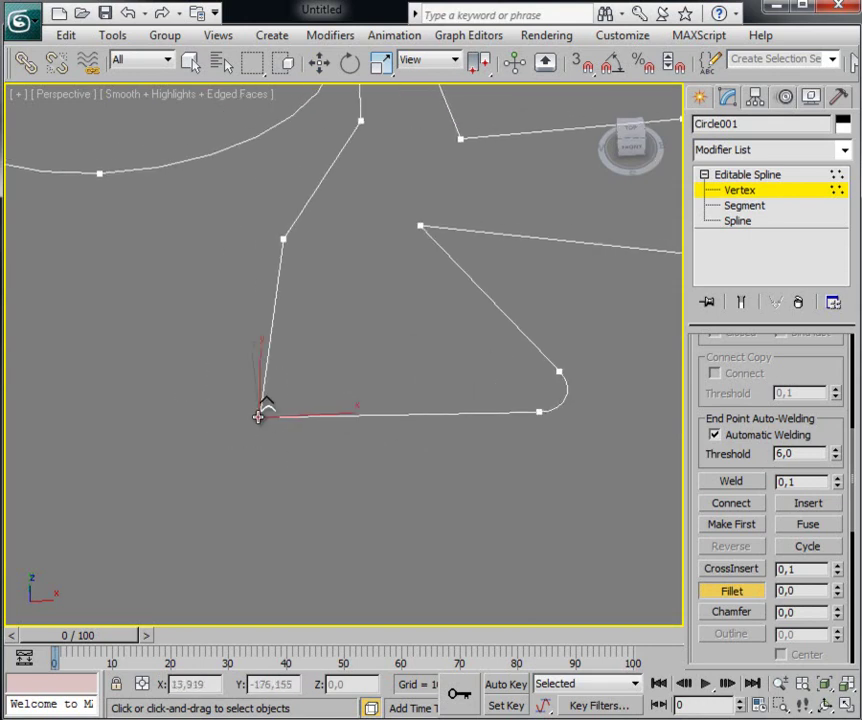
mouse_move(260, 416)
mouse_down()
mouse_move(343, 257)
mouse_move(331, 366)
mouse_move(354, 237)
mouse_move(355, 257)
mouse_up()
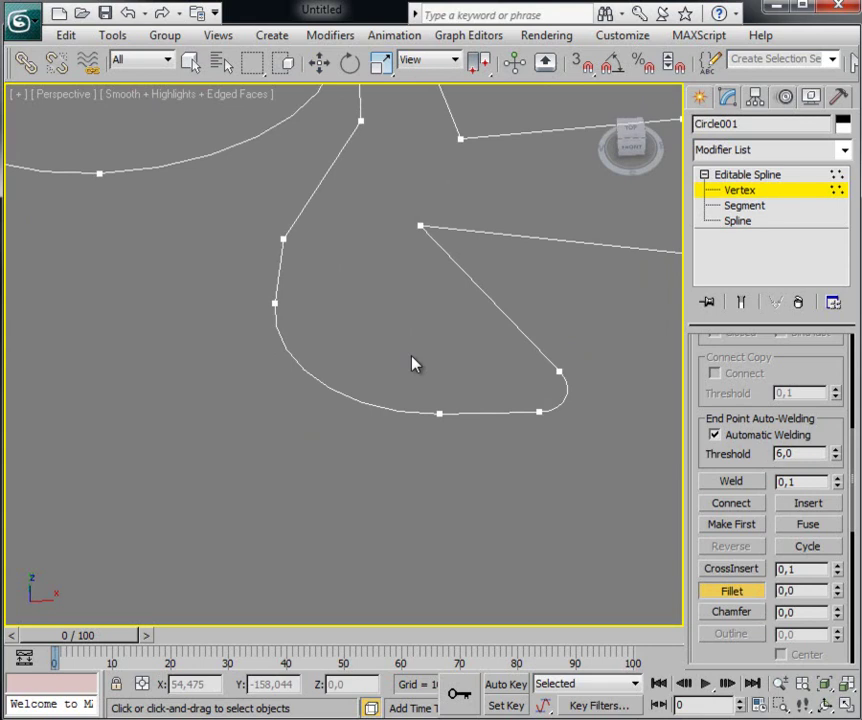
key(w)
mouse_move(385, 316)
middle_down()
mouse_move(366, 371)
mouse_move(504, 327)
mouse_move(494, 377)
mouse_move(358, 398)
mouse_move(410, 356)
mouse_move(393, 370)
mouse_move(412, 393)
middle_up()
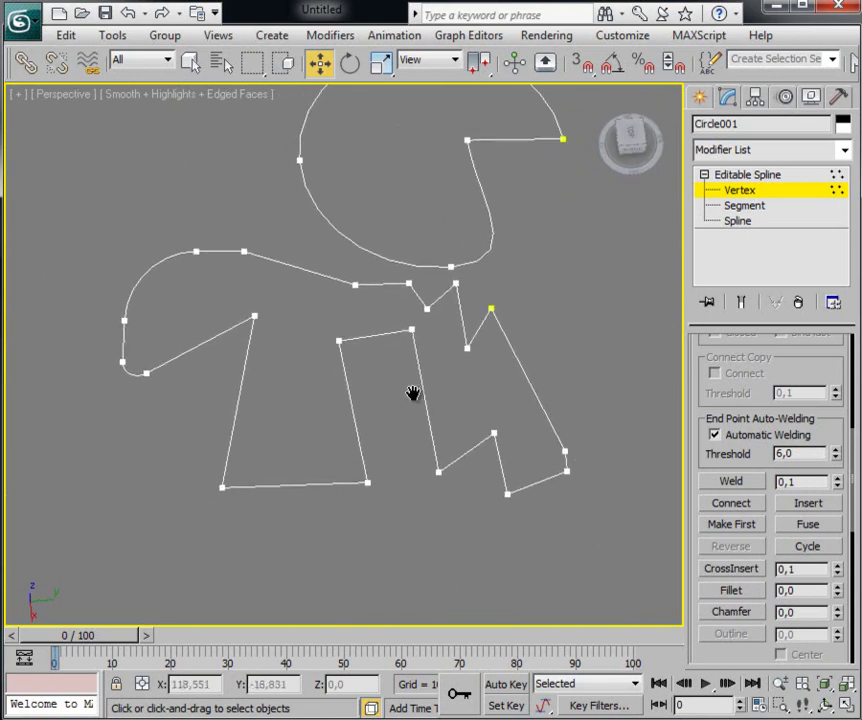
Chamfer the first corner vertex of the jagged line into two vertices.
mouse_move(432, 436)
middle_down()
mouse_move(410, 444)
mouse_move(408, 429)
middle_up()
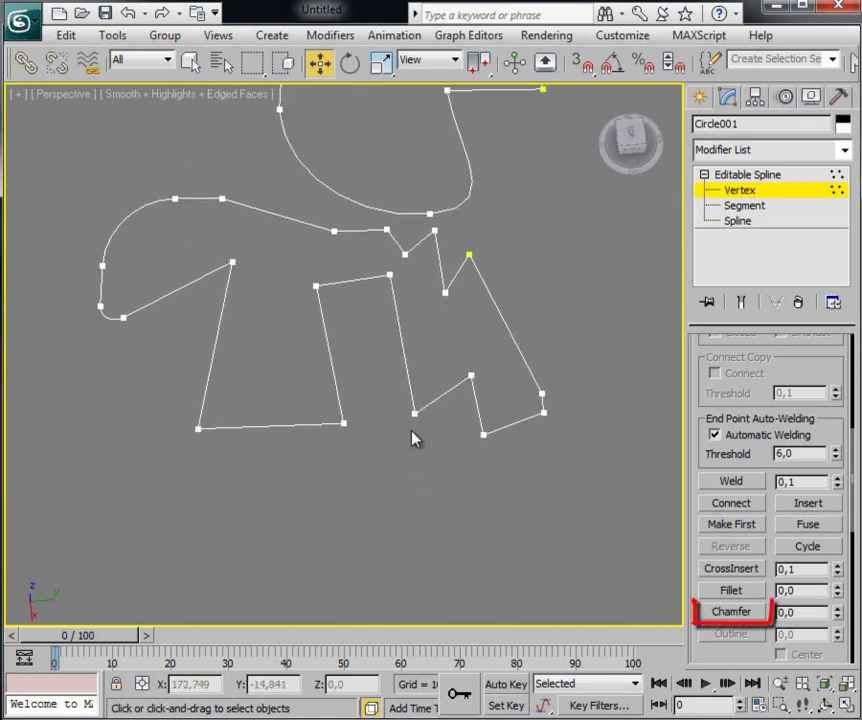
middle_drag(519, 553, 462, 516)
scroll(462, 516, up, 5)
drag(371, 410, 268, 531)
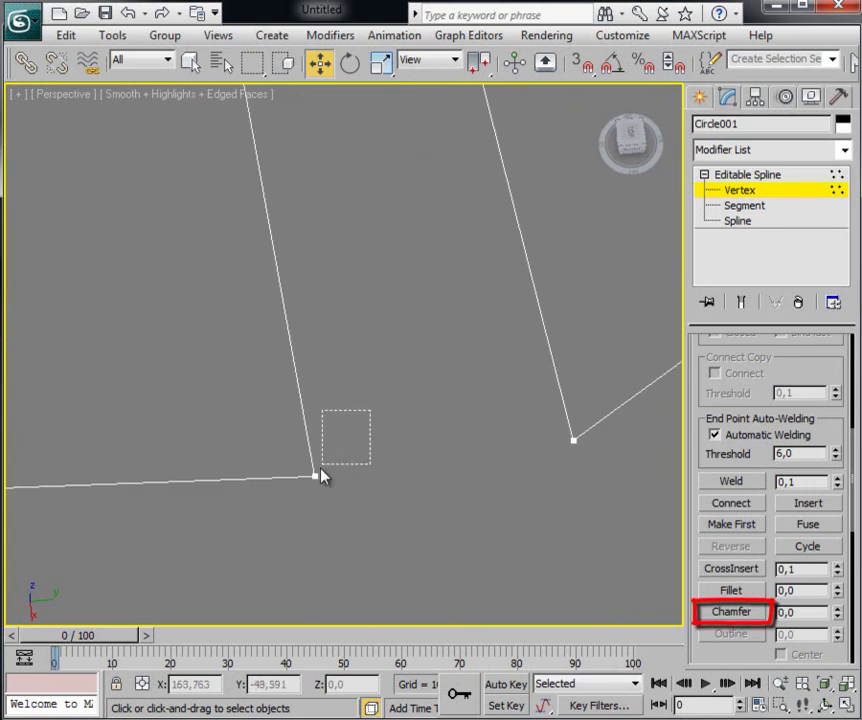
click(745, 613)
mouse_move(317, 472)
mouse_down()
mouse_move(312, 336)
mouse_move(250, 254)
mouse_move(250, 231)
mouse_up()
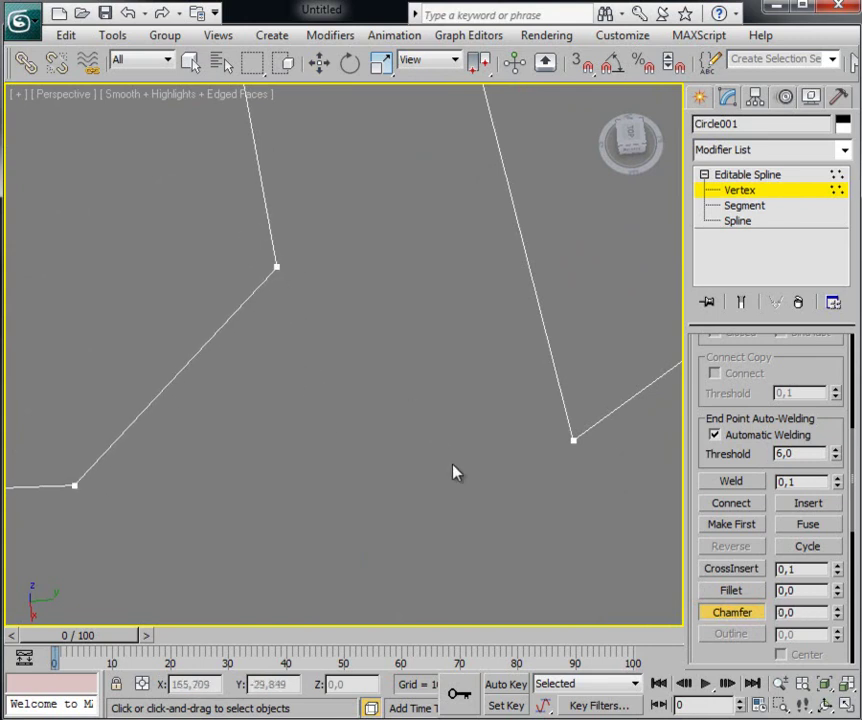
Try chamfering the next corner, then shrink that chamfer back to nothing.
middle_drag(485, 477, 372, 477)
drag(308, 409, 387, 486)
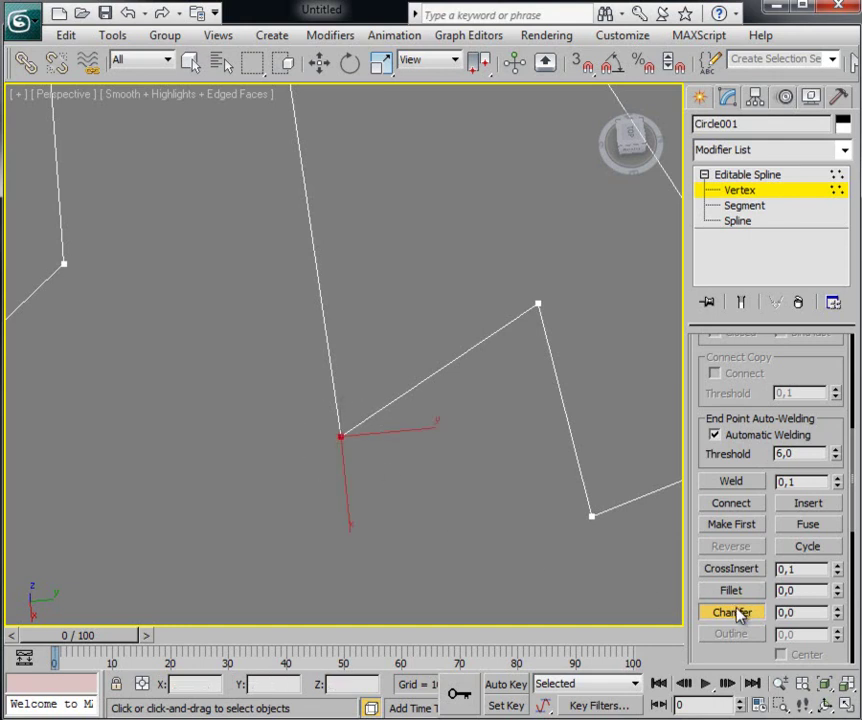
drag(340, 437, 387, 290)
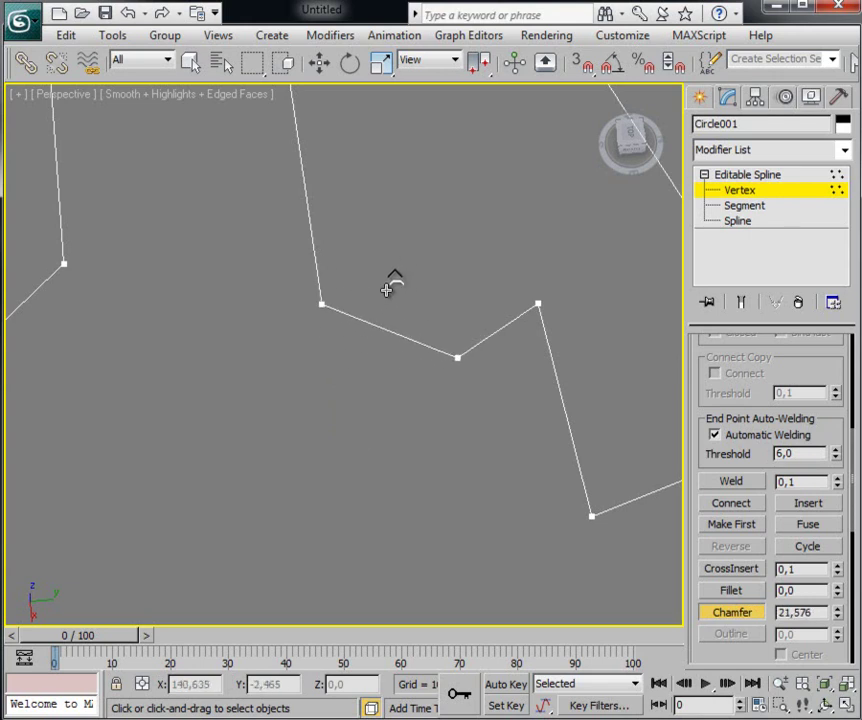
drag(387, 290, 412, 408)
Chamfer another corner vertex, then return to Move and frame the whole spline.
middle_drag(458, 508, 297, 472)
drag(328, 488, 327, 494)
drag(288, 446, 294, 371)
key(w)
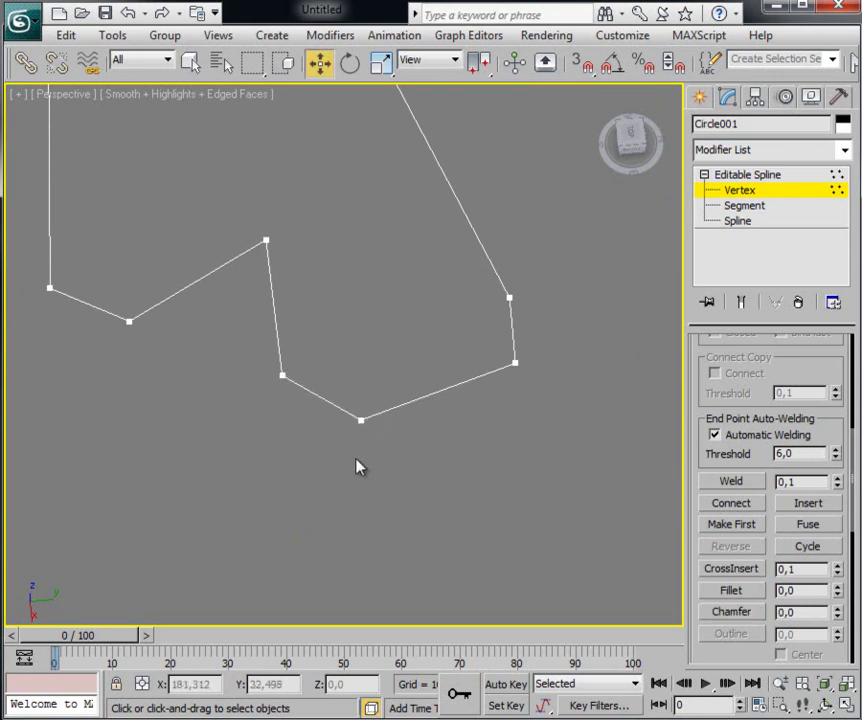
middle_drag(356, 466, 339, 520)
scroll(339, 516, down, 3)
mouse_move(343, 452)
middle_down()
mouse_move(444, 489)
mouse_move(419, 510)
middle_up()
scroll(523, 454, down, 3)
drag(140, 195, 329, 482)
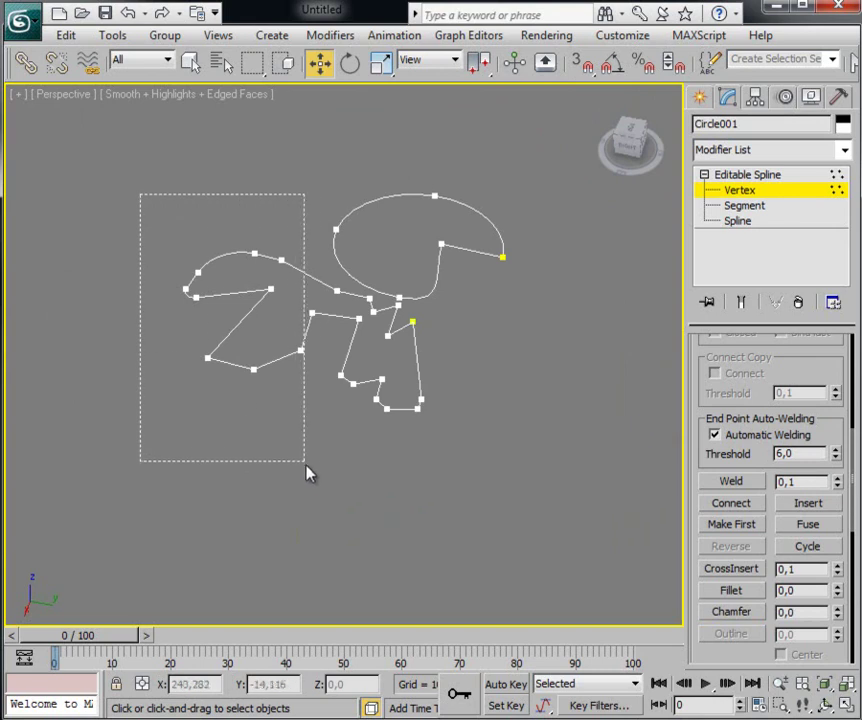
mouse_move(444, 489)
middle_down()
mouse_move(393, 458)
mouse_move(455, 485)
middle_up()
scroll(377, 449, up, 3)
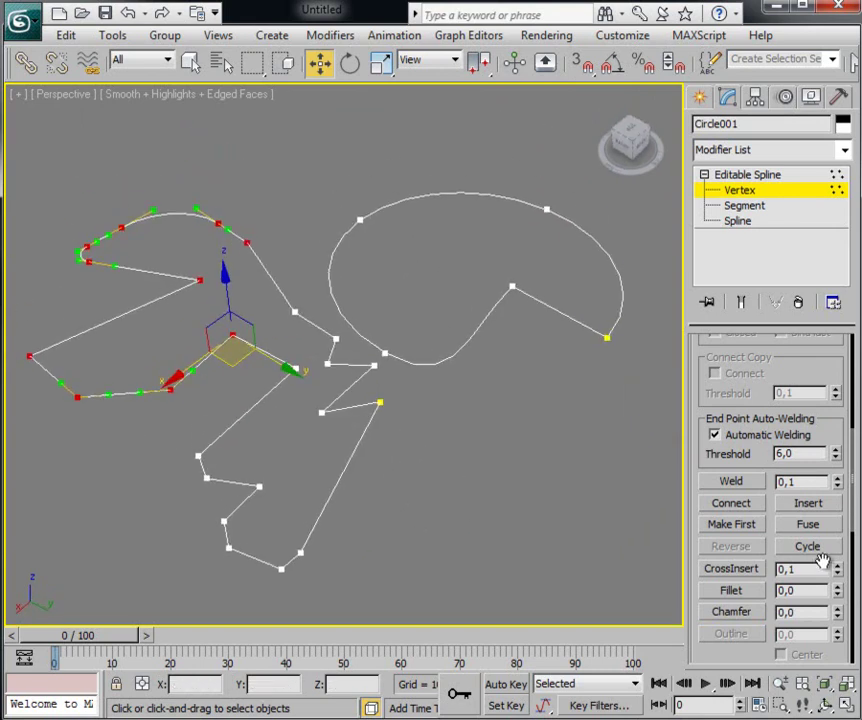
drag(750, 650, 762, 366)
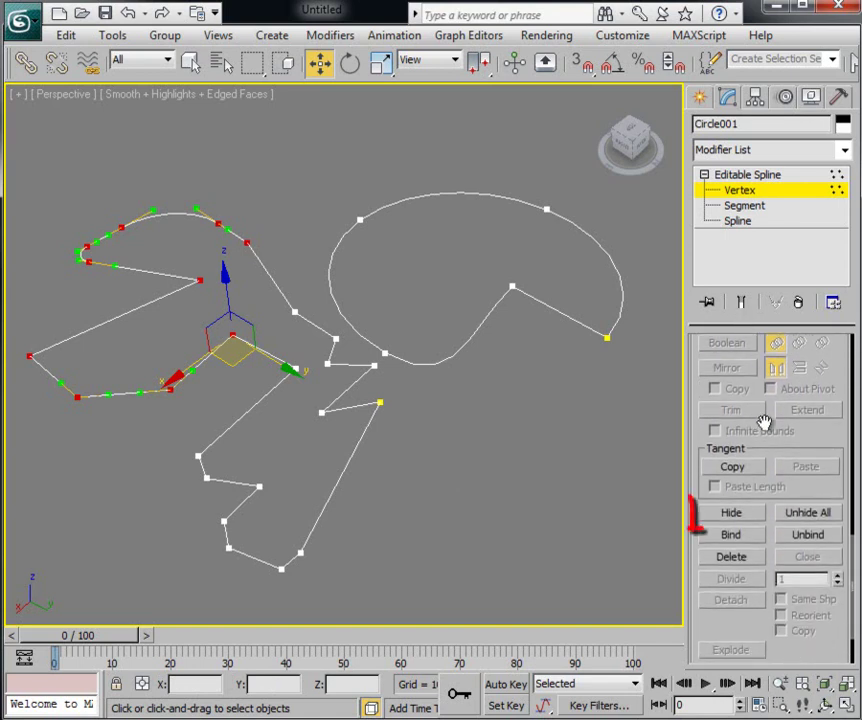
click(731, 512)
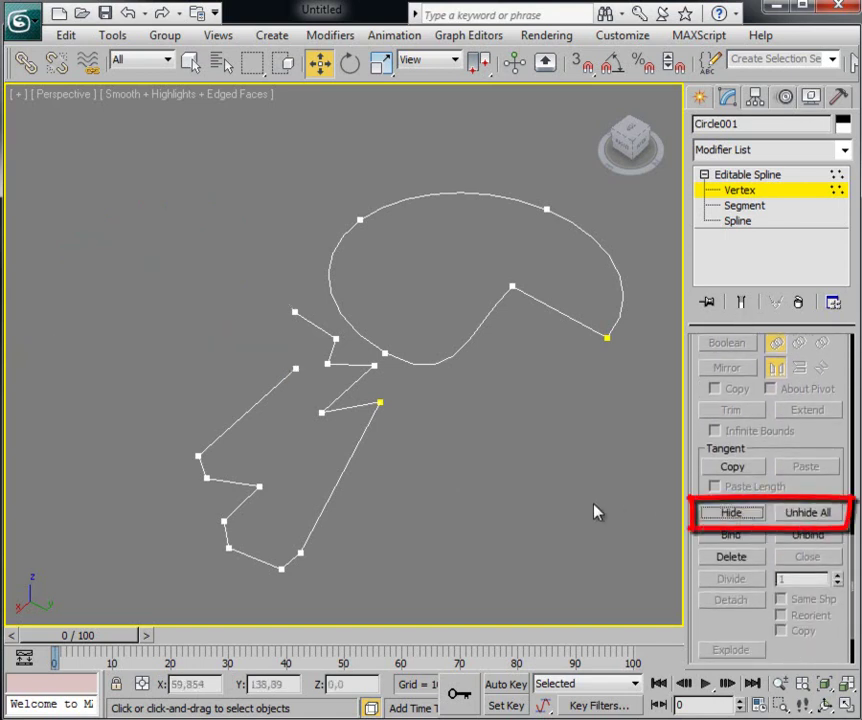
click(808, 512)
drag(30, 175, 460, 665)
click(738, 515)
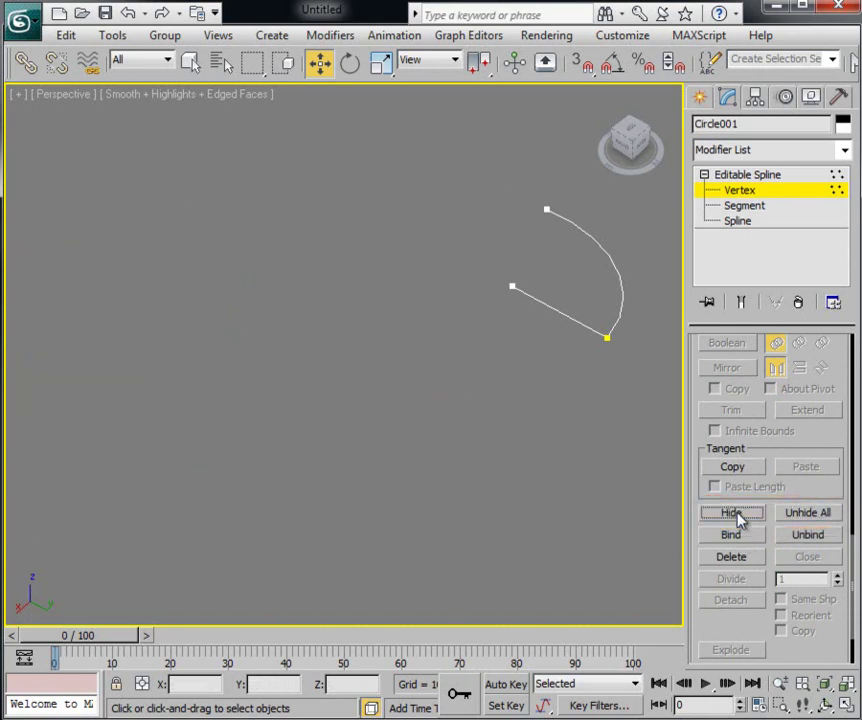
click(822, 515)
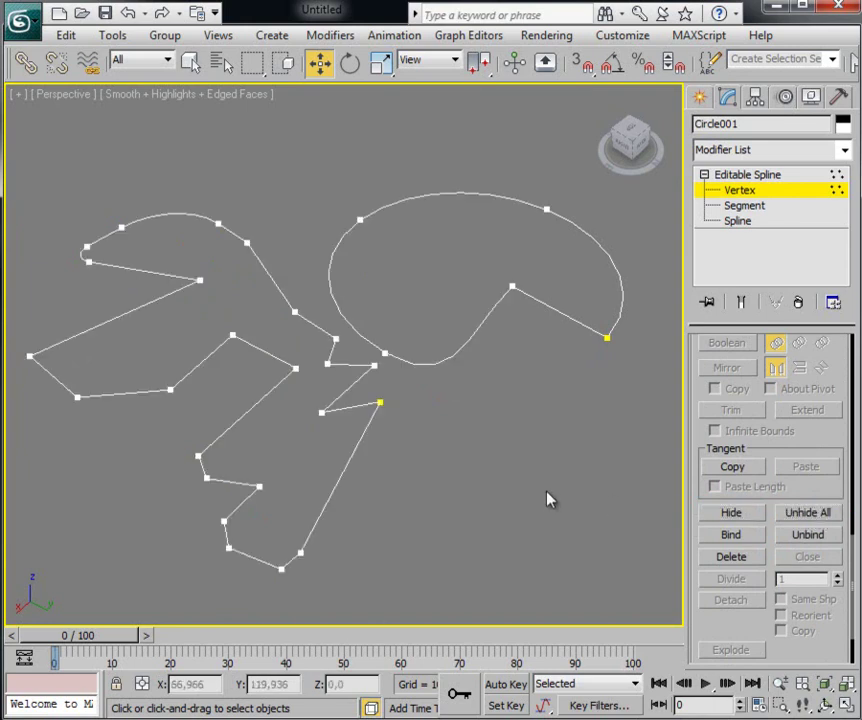
Delete four vertices from the jagged line one at a time.
alt+middle_drag(535, 494, 298, 390)
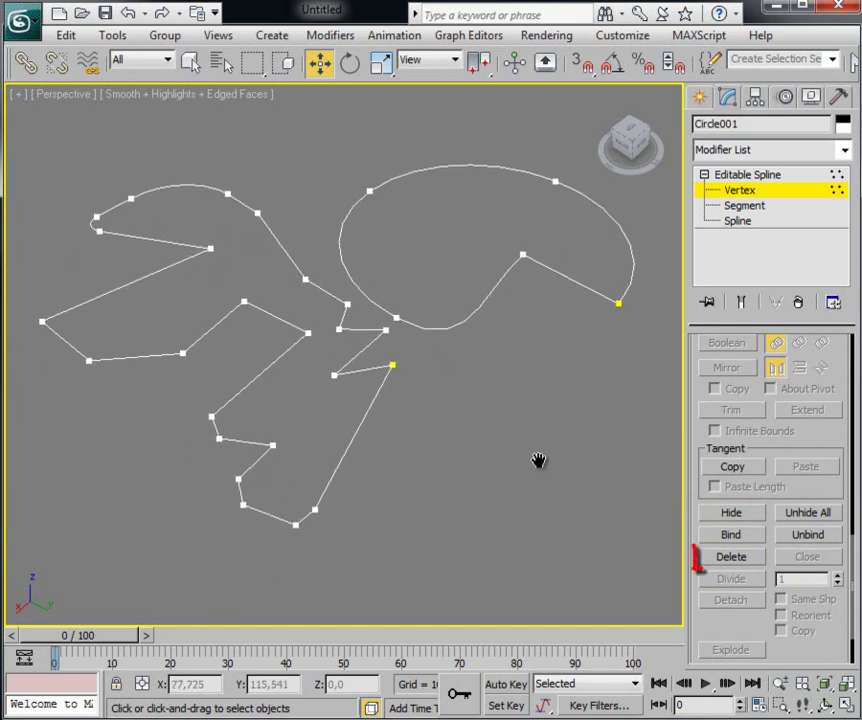
click(253, 397)
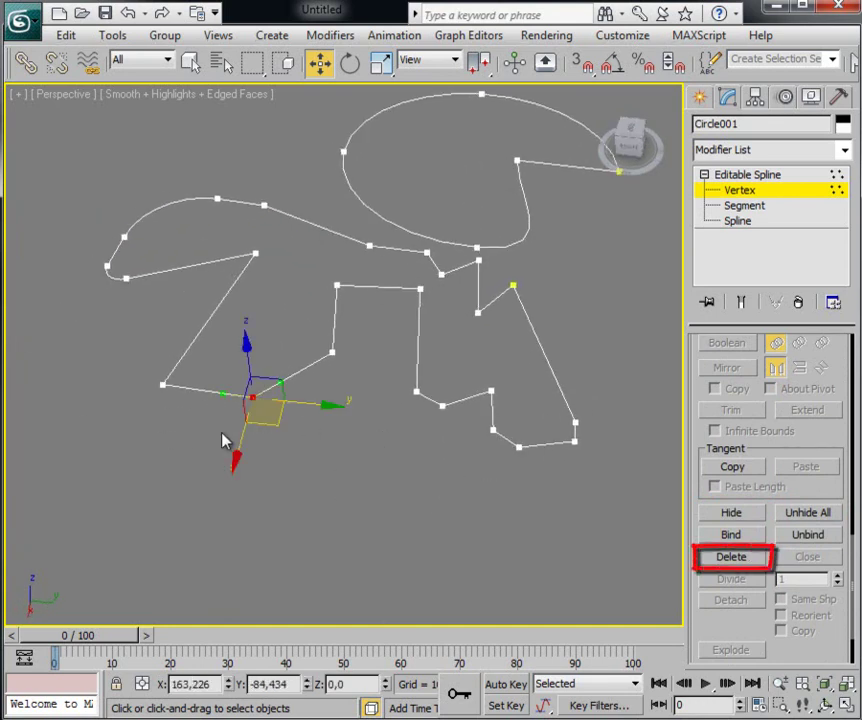
key(Delete)
alt+middle_drag(294, 500, 316, 461)
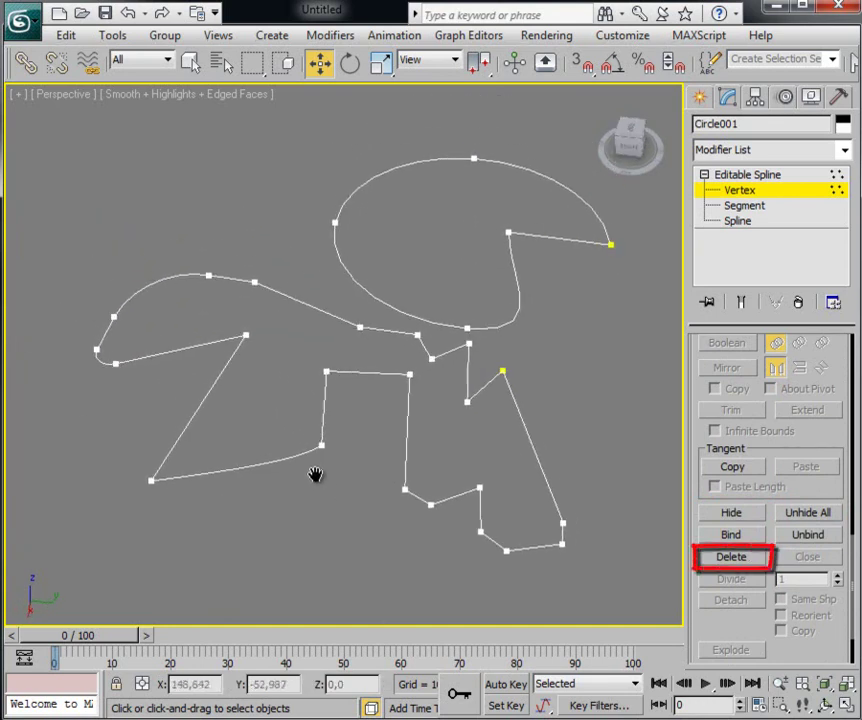
click(316, 455)
key(Delete)
alt+middle_drag(296, 516, 306, 481)
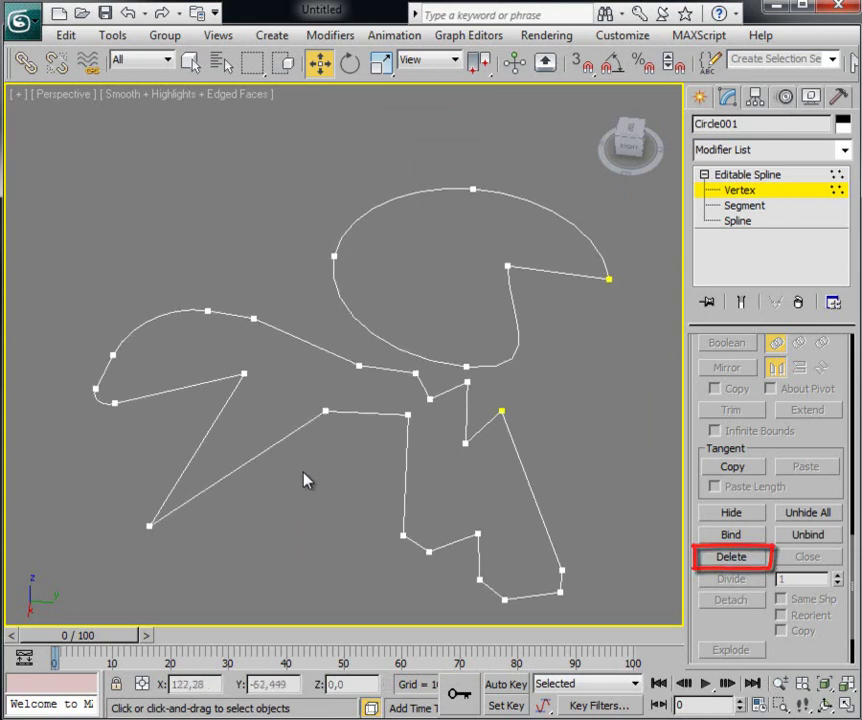
click(244, 374)
key(Delete)
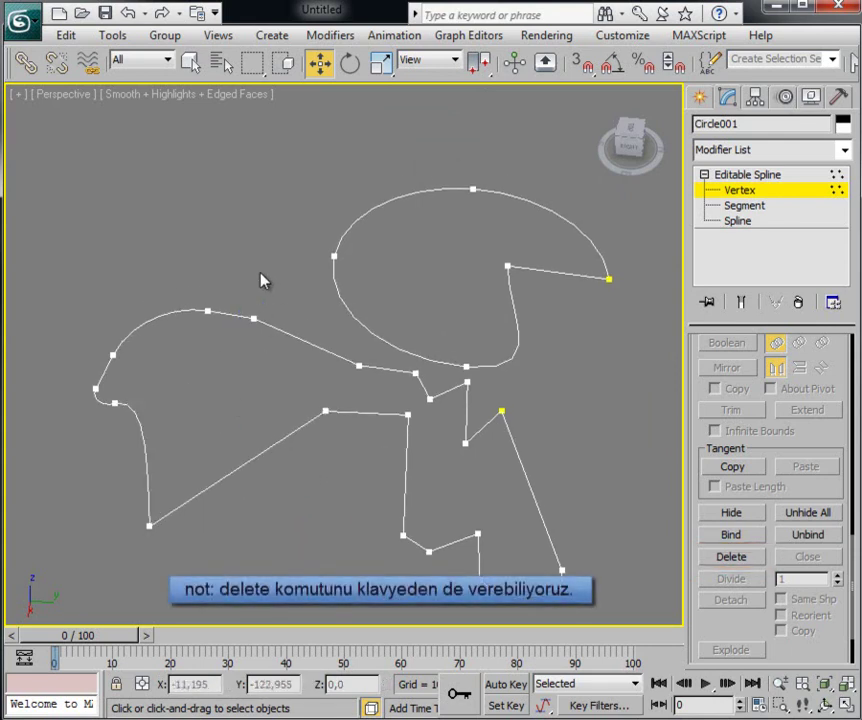
drag(539, 302, 541, 302)
key(Delete)
Delete three more vertices, including a corner, so the stretch runs straight.
middle_drag(587, 504, 552, 441)
middle_drag(540, 530, 471, 477)
scroll(440, 360, up, 3)
mouse_move(410, 256)
middle_down()
mouse_move(365, 352)
mouse_move(330, 368)
middle_up()
drag(330, 368, 298, 410)
key(Delete)
middle_drag(319, 487, 352, 375)
click(285, 353)
key(Delete)
click(237, 327)
key(Delete)
mouse_move(280, 380)
middle_down()
mouse_move(329, 475)
mouse_move(373, 502)
mouse_move(493, 485)
mouse_move(519, 510)
mouse_move(490, 533)
mouse_move(521, 456)
mouse_move(537, 452)
mouse_move(396, 462)
mouse_move(396, 547)
mouse_move(458, 545)
middle_up()
scroll(330, 476, down, 5)
Exit Vertex level on Editable Spline and deselect Circle001.
click(190, 64)
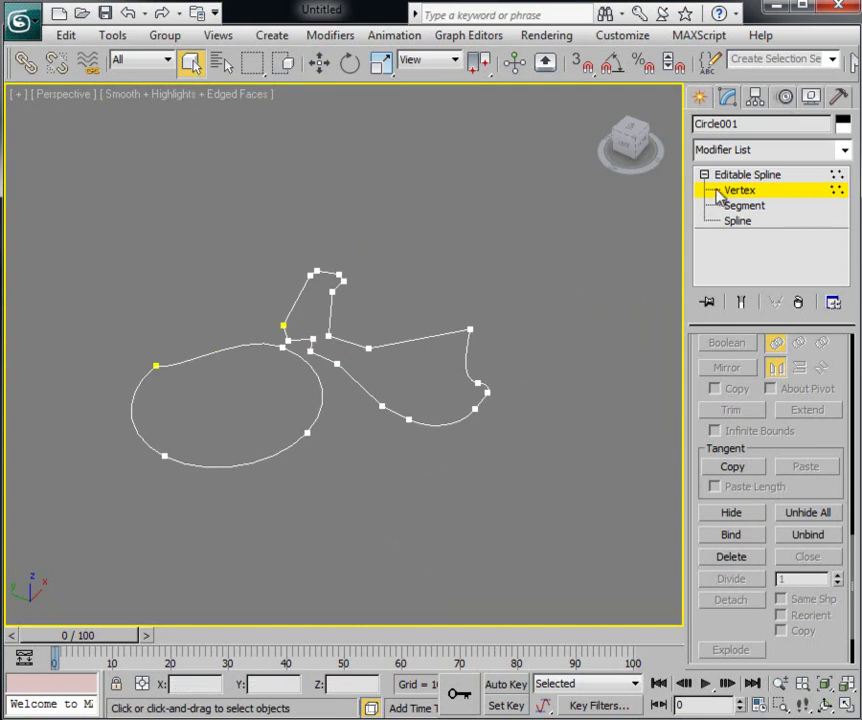
click(740, 176)
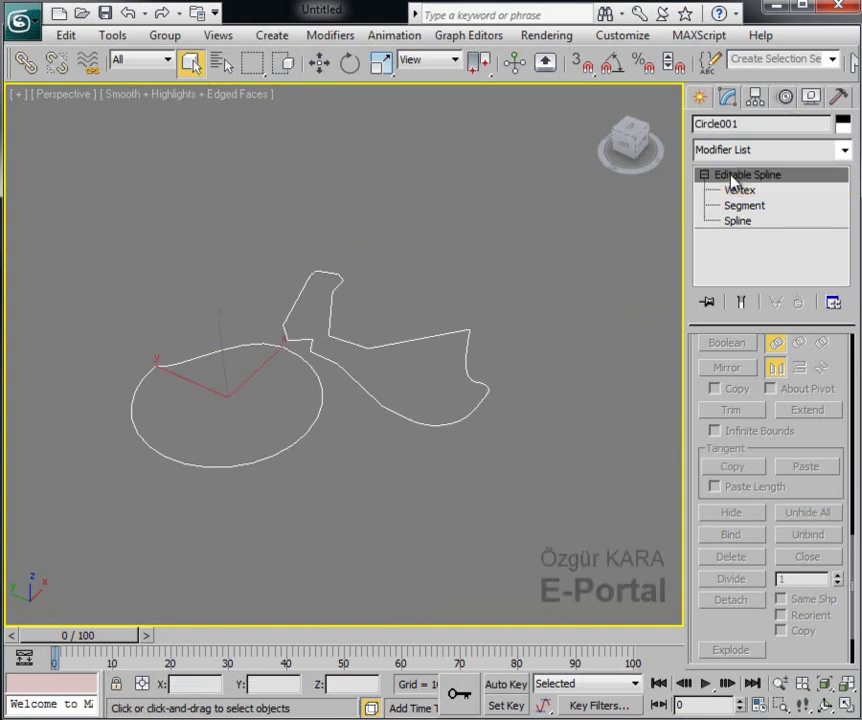
click(492, 246)
mouse_move(570, 295)
alt+middle_down()
mouse_move(485, 323)
mouse_move(466, 319)
mouse_move(519, 321)
alt+middle_up()
scroll(518, 320, up, 2)
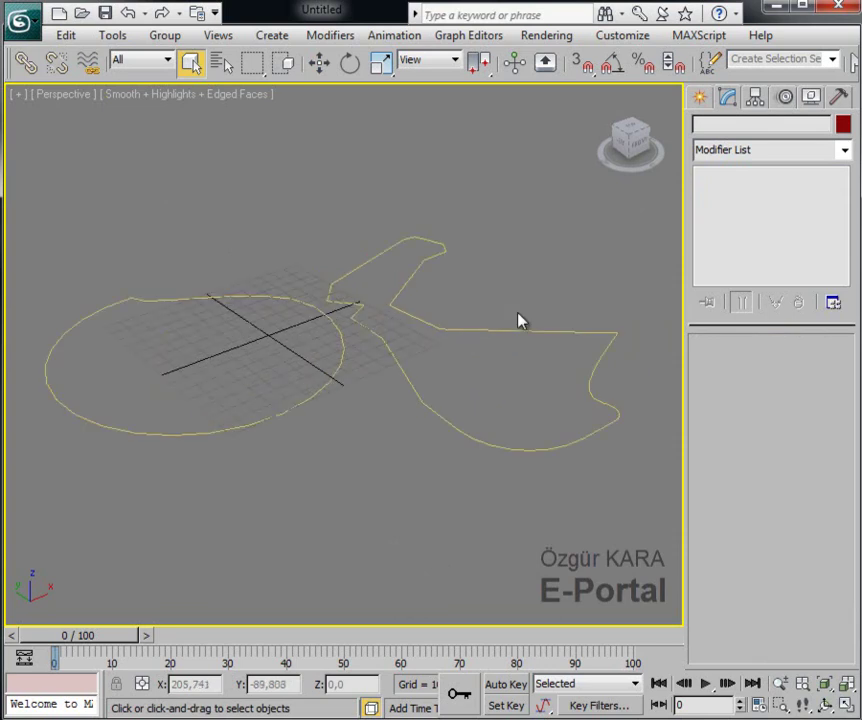